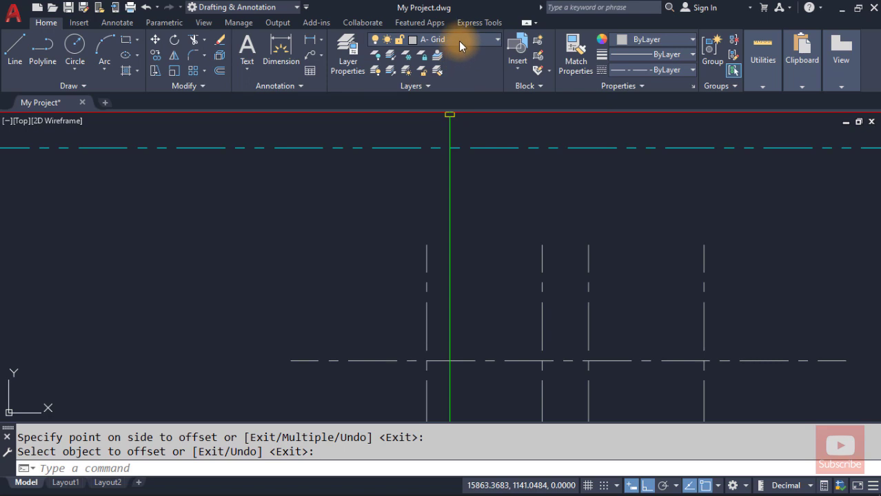
Make layer 0 current and draw a circle of radius 475 in the empty area beside the upper ends of the vertical grid lines.
{"action": "left_click", "coordinate": [458, 41]}
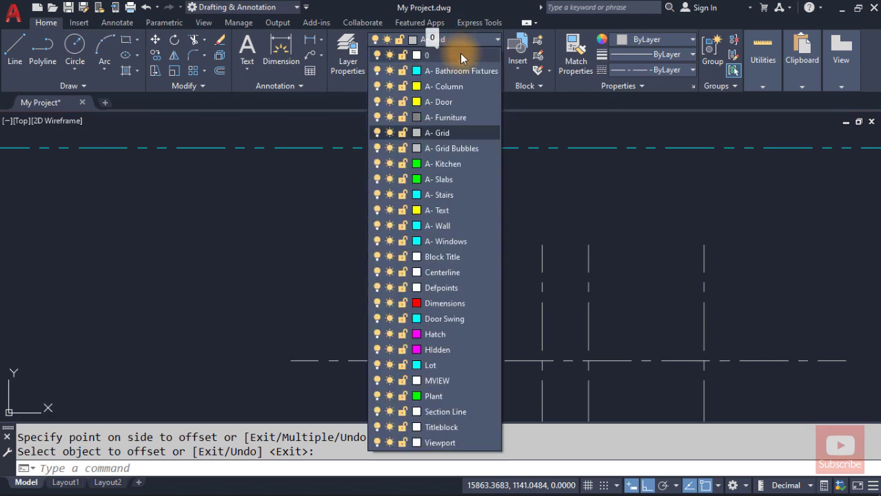
{"action": "left_click", "coordinate": [460, 55]}
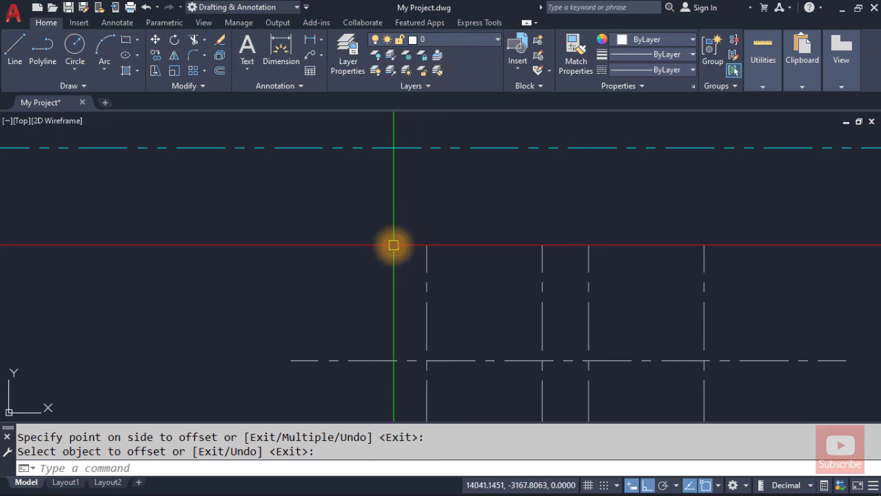
{"action": "type", "text": "C"}
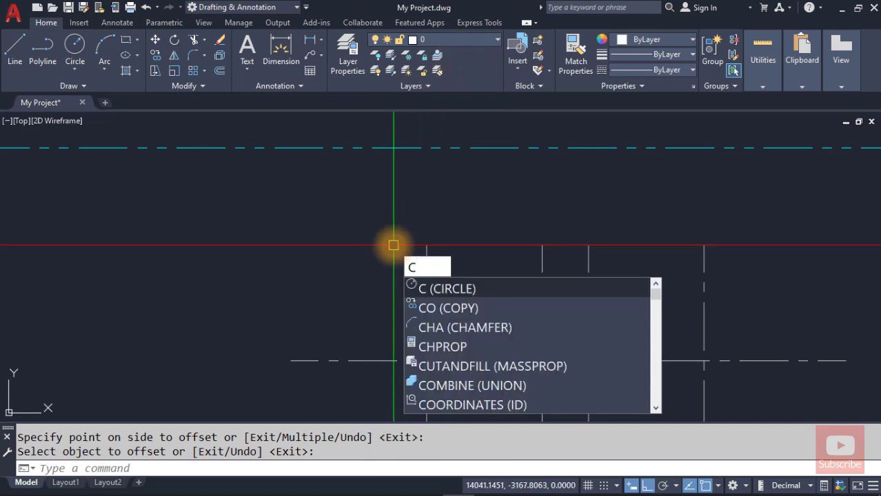
{"action": "key", "text": "Return"}
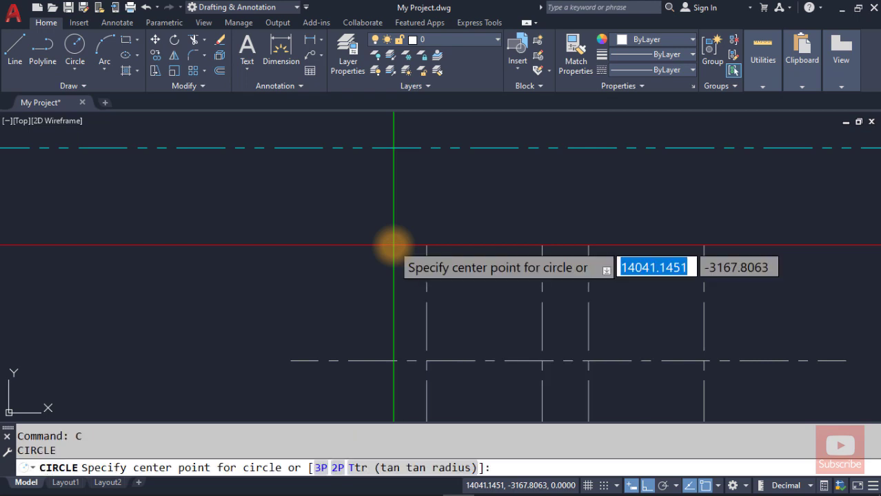
{"action": "left_click", "coordinate": [313, 238]}
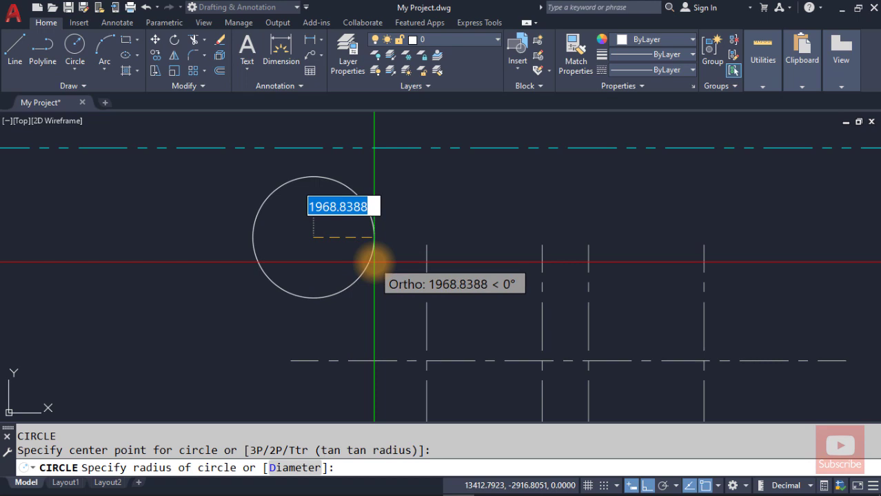
{"action": "type", "text": "475"}
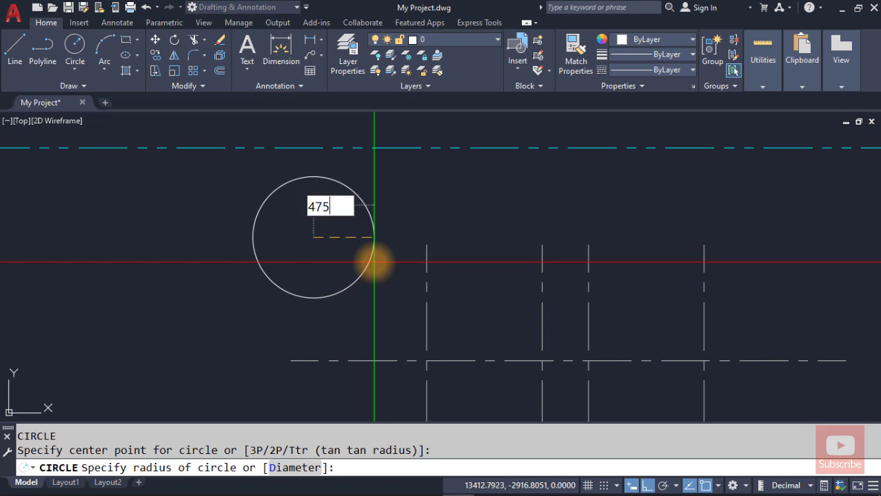
{"action": "key", "text": "Return"}
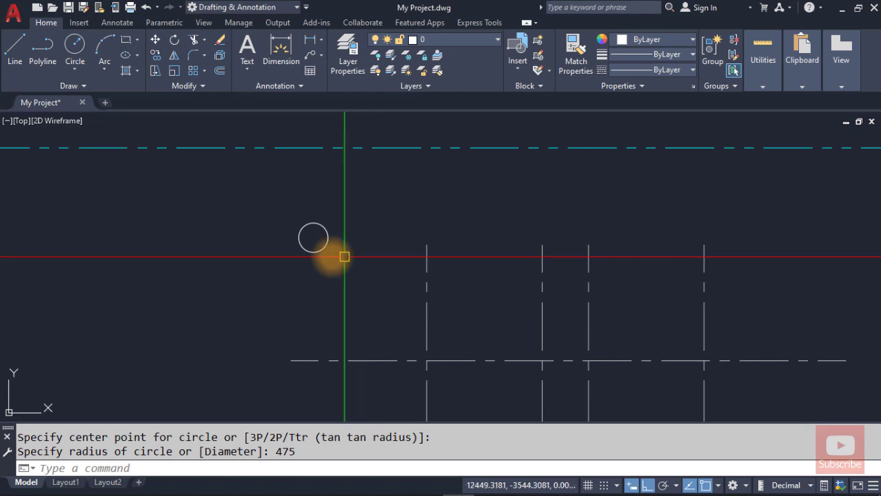
Start an attribute definition with the tag GRID_BUBBLE, the prompt ENTER GRID NUMBER and the default value 1.
{"action": "scroll", "coordinate": [305, 237], "scroll_direction": "up", "scroll_amount": 4}
{"action": "scroll", "coordinate": [306, 237], "scroll_direction": "up", "scroll_amount": 2}
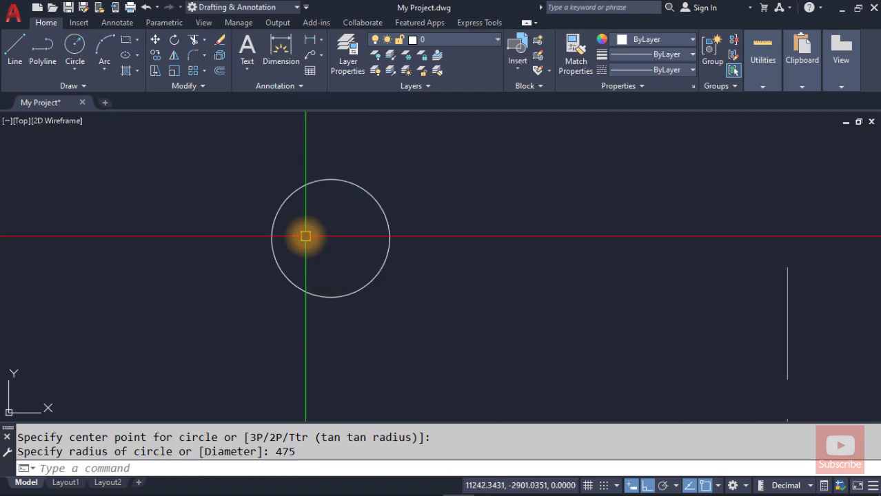
{"action": "middle_click_drag", "start_coordinate": [306, 237], "coordinate": [422, 263]}
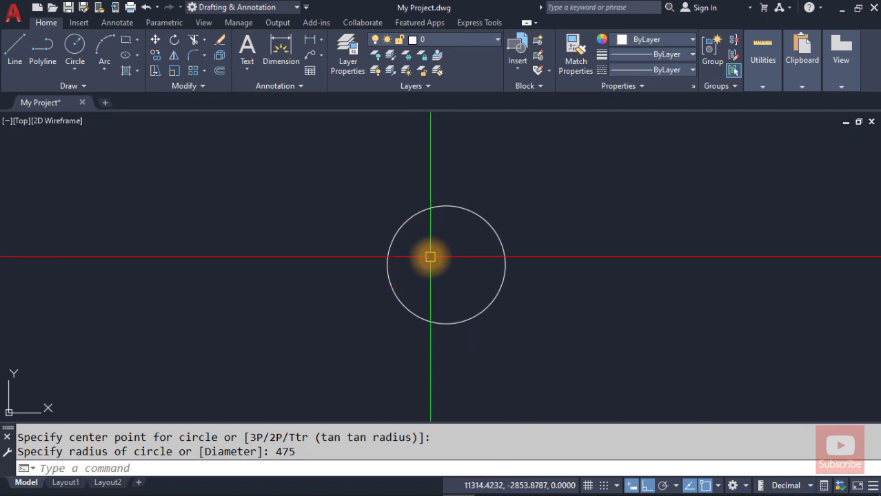
{"action": "type", "text": "ATT"}
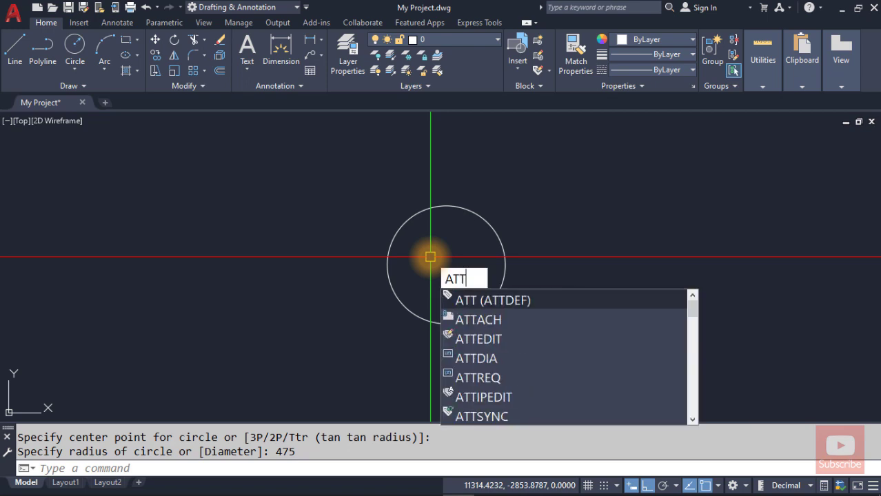
{"action": "key", "text": "Escape"}
{"action": "key", "text": "Return"}
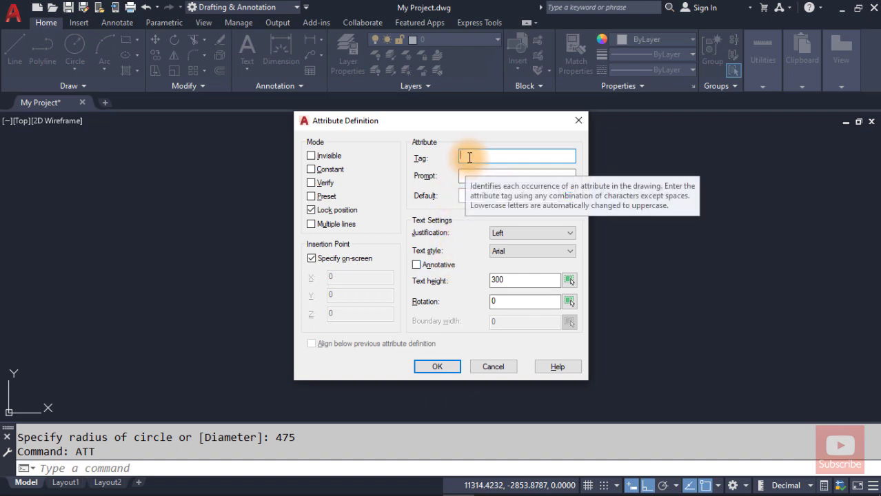
{"action": "type", "text": "G"}
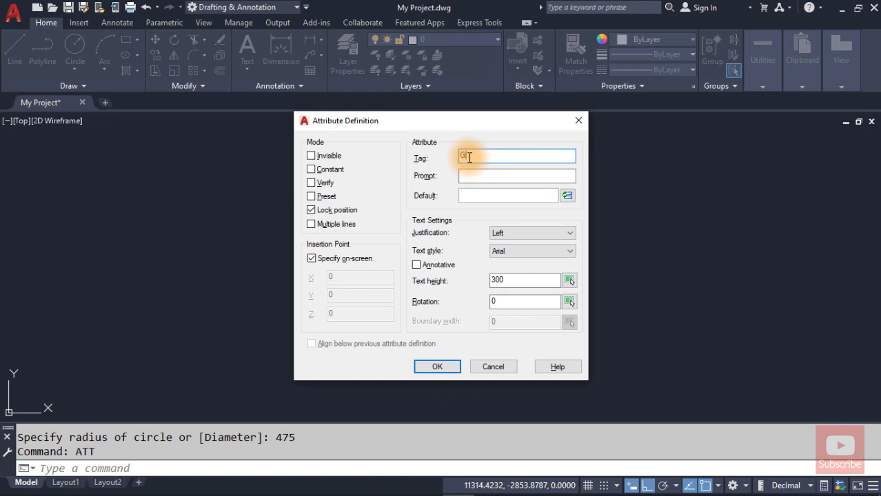
{"action": "type", "text": "RID_BUBBLE"}
{"action": "left_click", "coordinate": [467, 175]}
{"action": "left_click", "coordinate": [467, 176]}
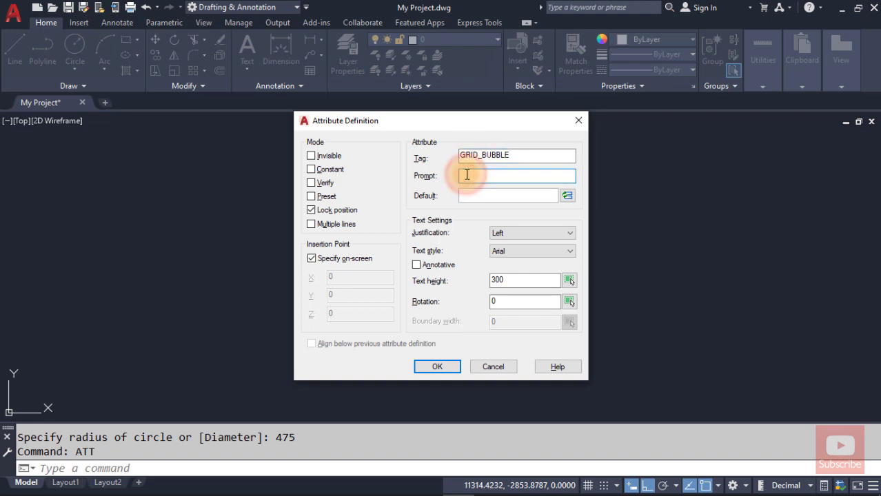
{"action": "type", "text": "ENTER GR"}
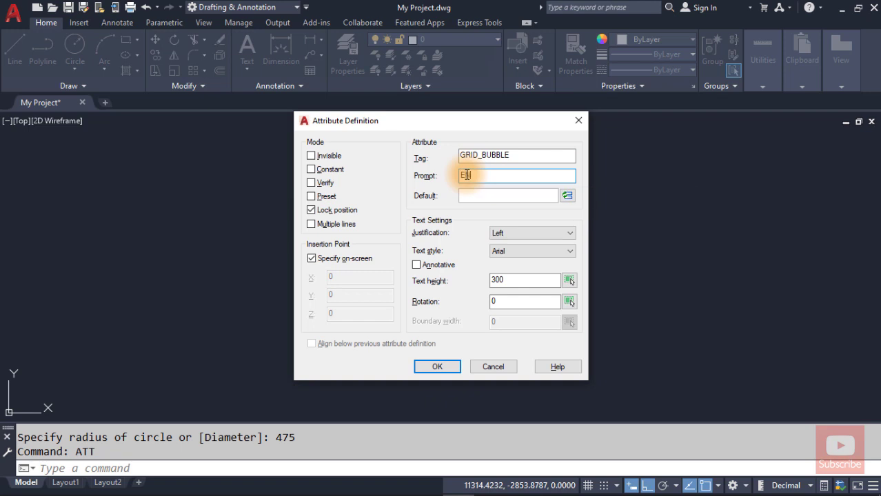
{"action": "type", "text": "ID NUMBER"}
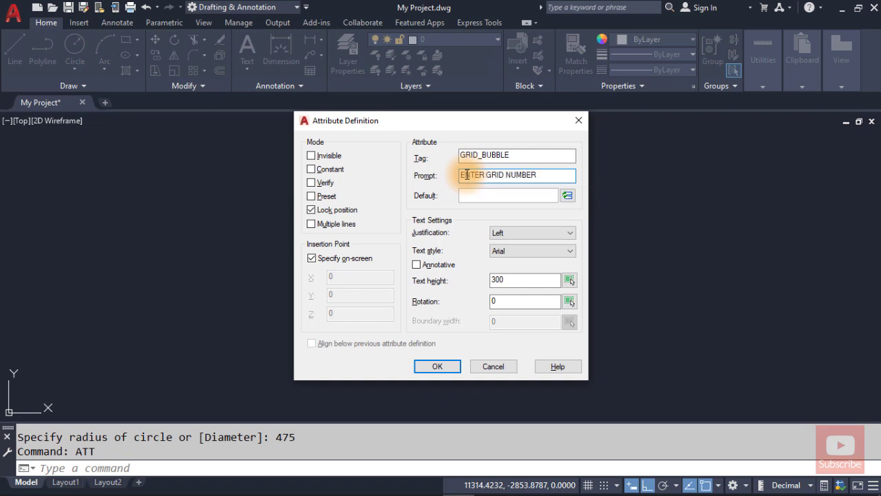
{"action": "left_click", "coordinate": [466, 196]}
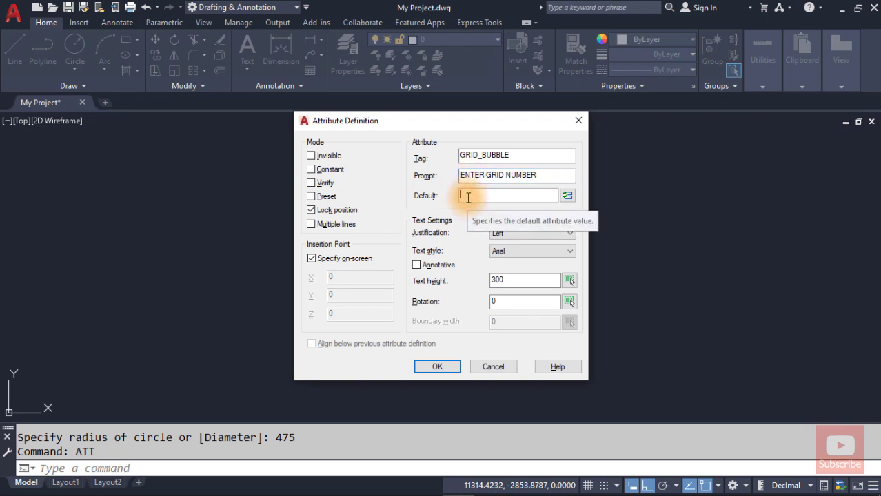
{"action": "type", "text": "1"}
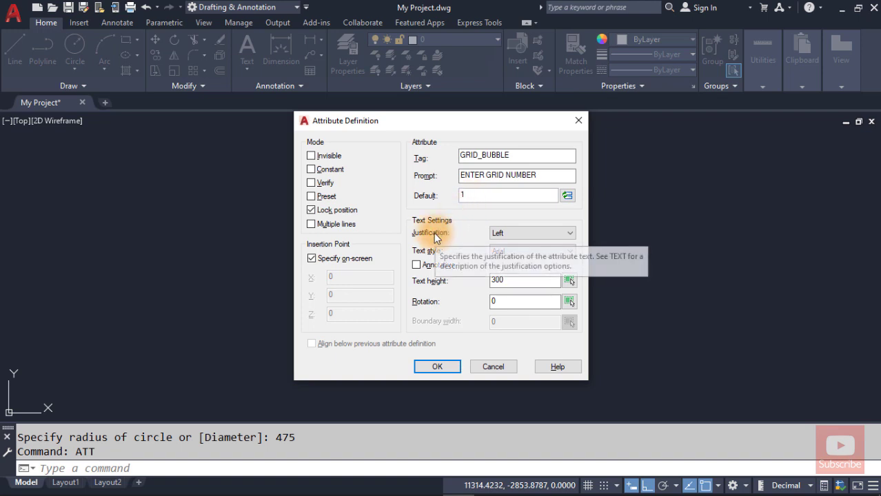
Give the attribute Middle center justification and the Arial text style, and place it at the circle's centre.
{"action": "left_click", "coordinate": [525, 233]}
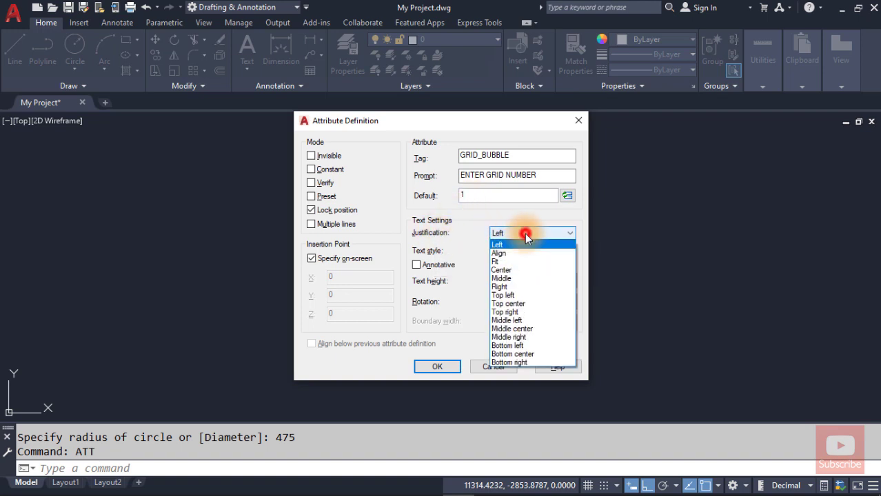
{"action": "left_click", "coordinate": [524, 329]}
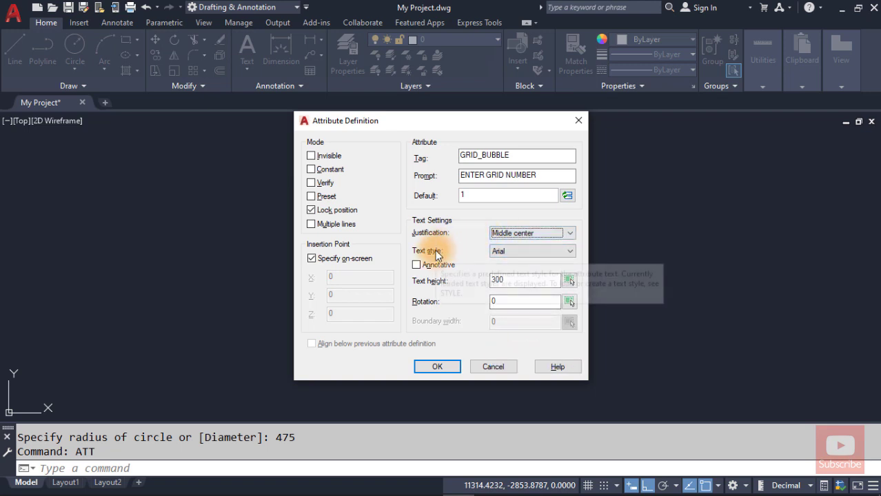
{"action": "left_click", "coordinate": [516, 254]}
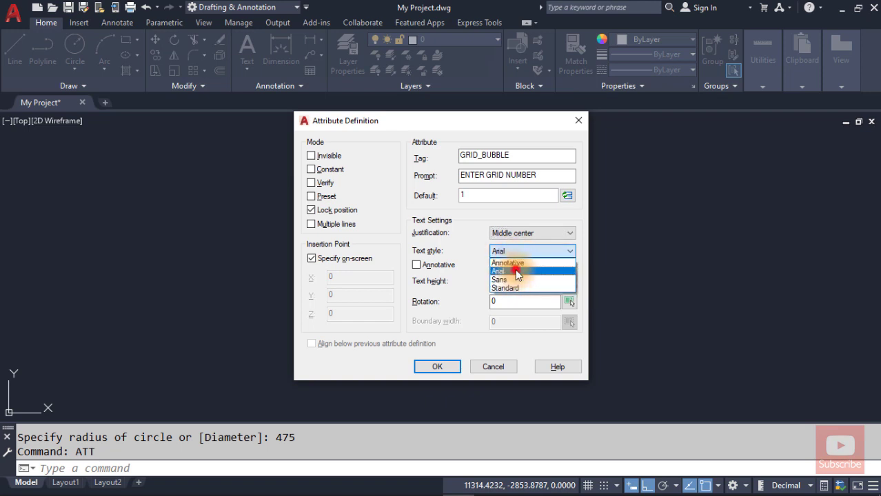
{"action": "left_click", "coordinate": [515, 269]}
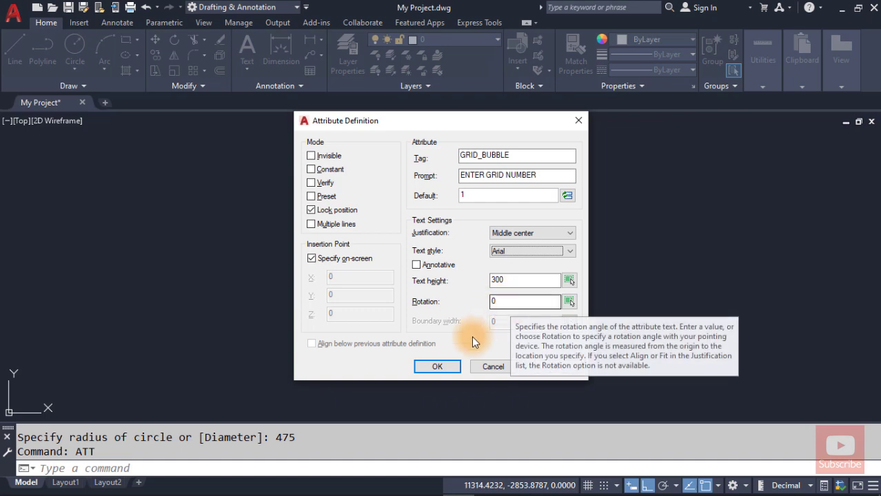
{"action": "left_click", "coordinate": [444, 368]}
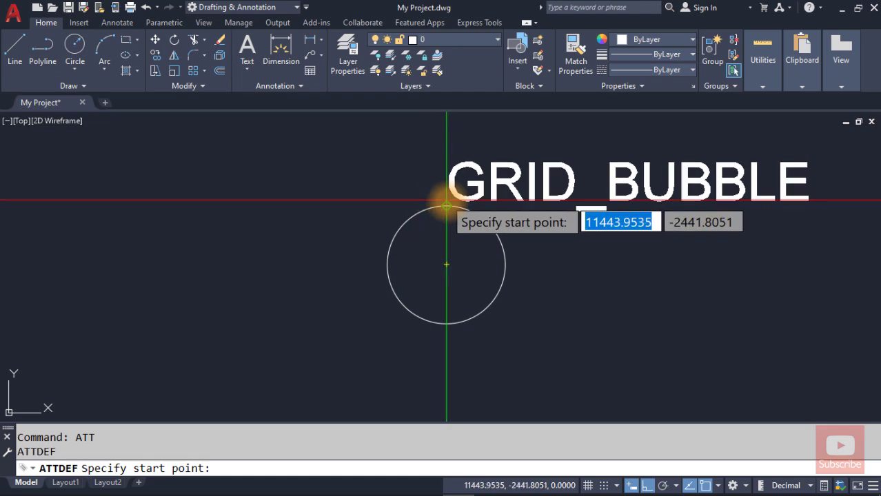
{"action": "left_click", "coordinate": [447, 265]}
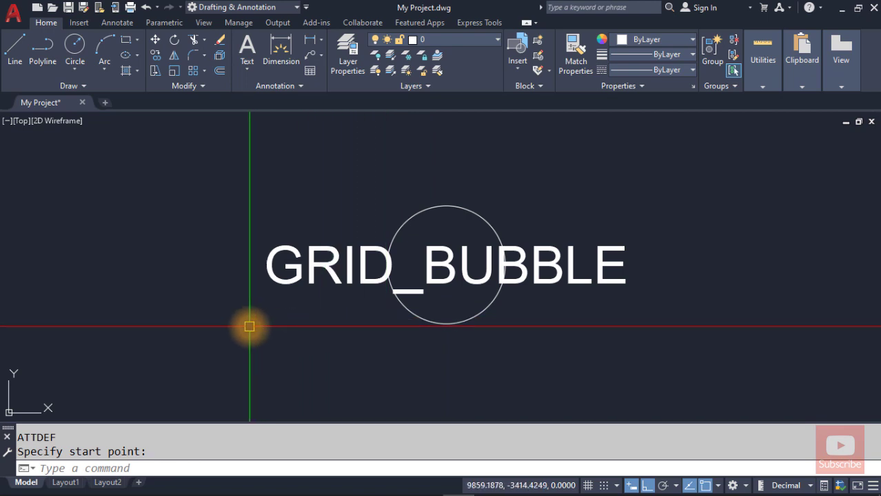
Start a block definition named GRID BUBBLE.
{"action": "type", "text": "B"}
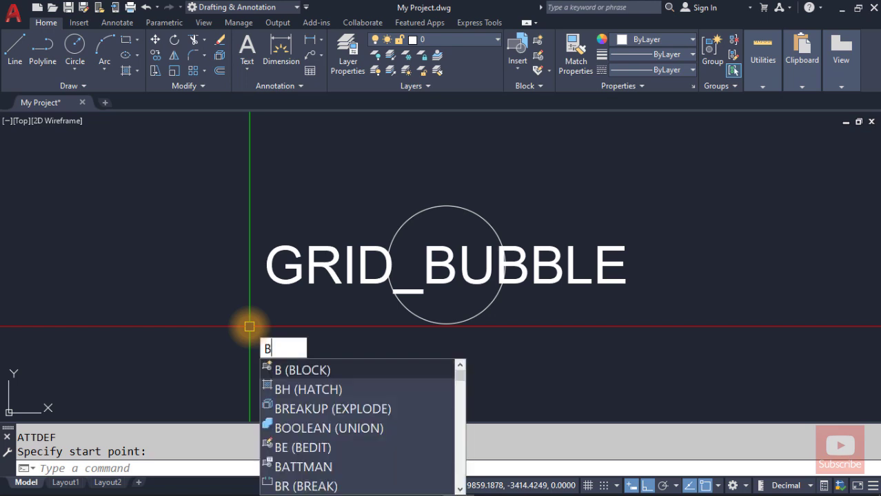
{"action": "key", "text": "Return"}
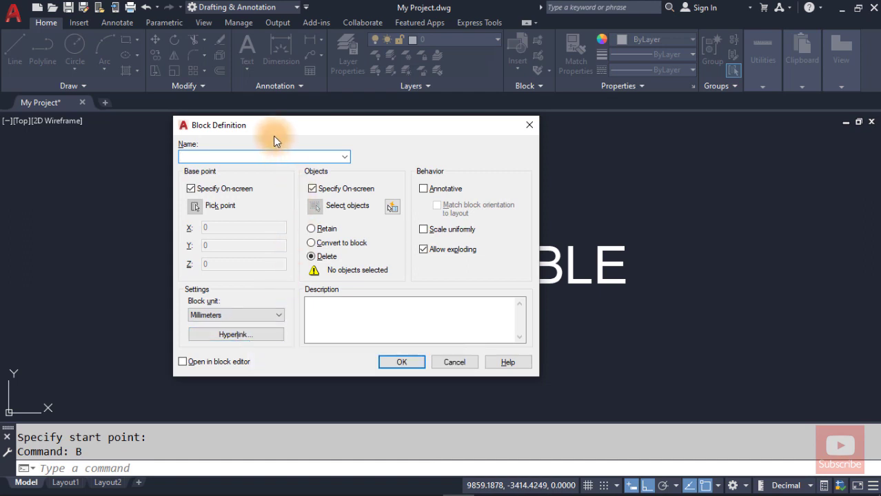
{"action": "left_click", "coordinate": [233, 156]}
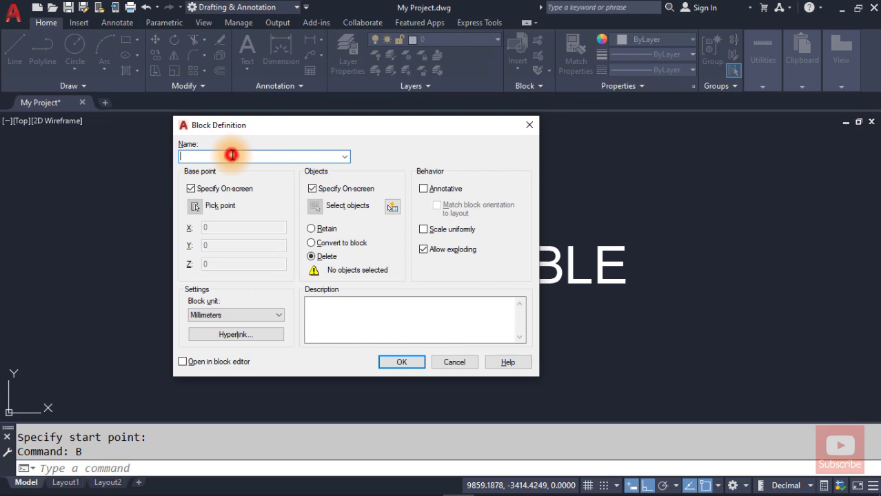
{"action": "type", "text": "GRID BUBBLE"}
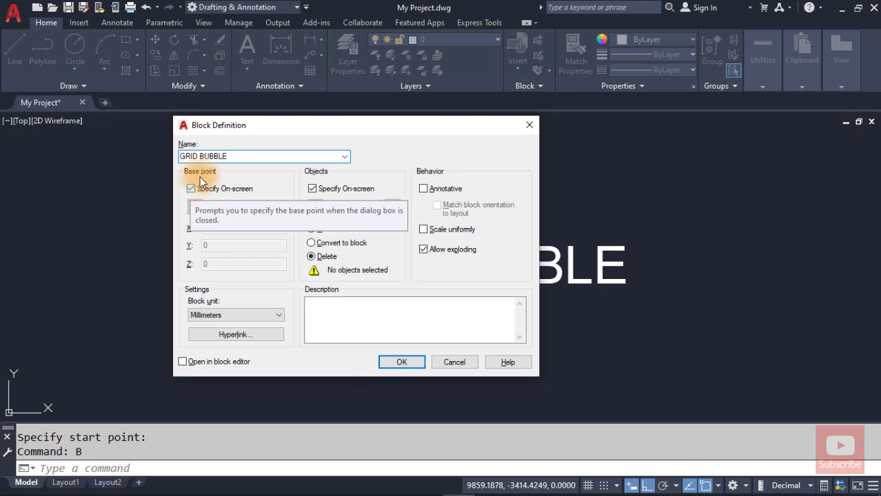
{"action": "left_click", "coordinate": [191, 189]}
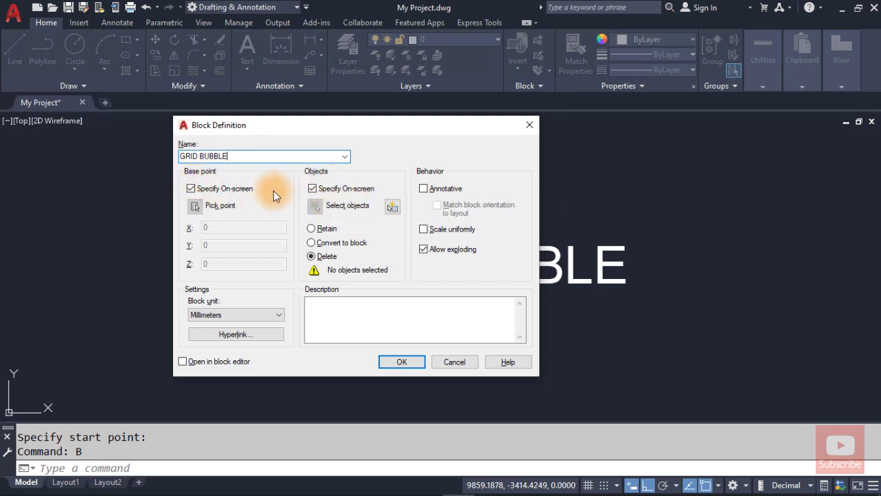
{"action": "left_click", "coordinate": [191, 189]}
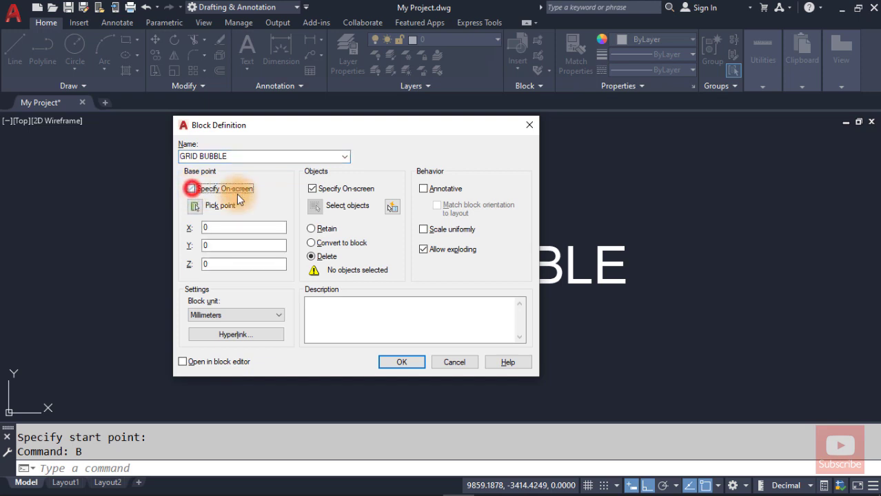
{"action": "left_click", "coordinate": [313, 188]}
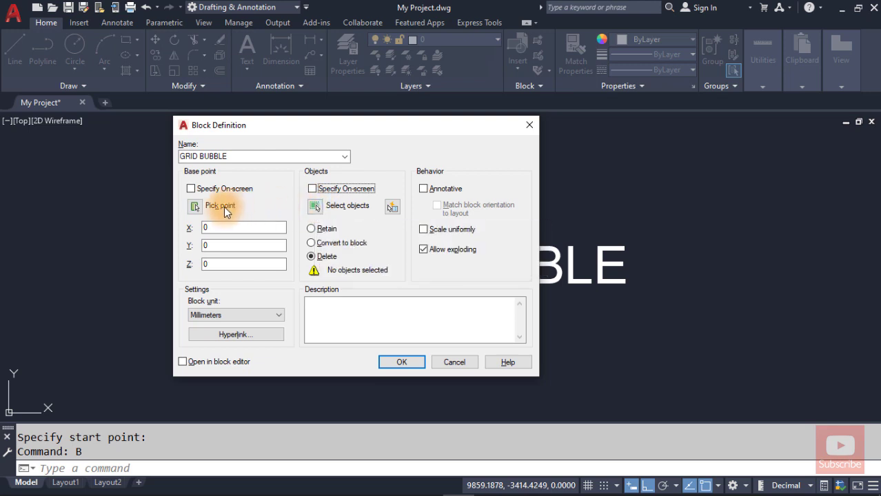
{"action": "left_click", "coordinate": [192, 190]}
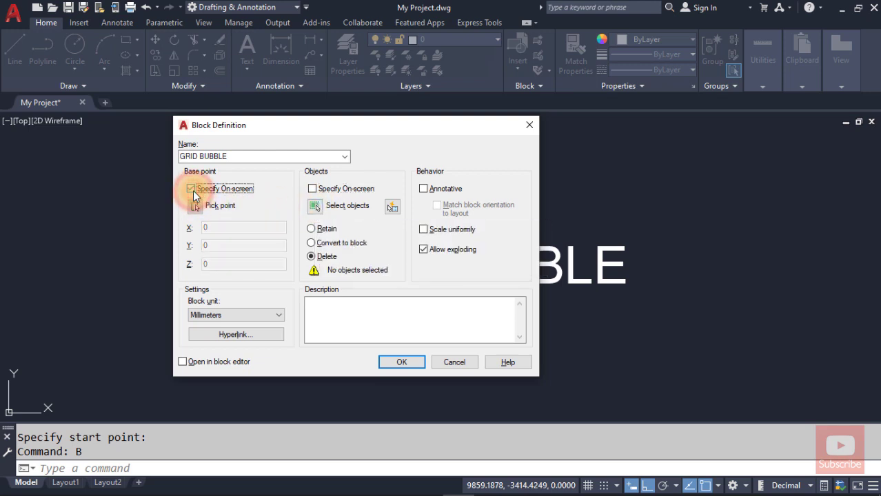
{"action": "left_click", "coordinate": [312, 189]}
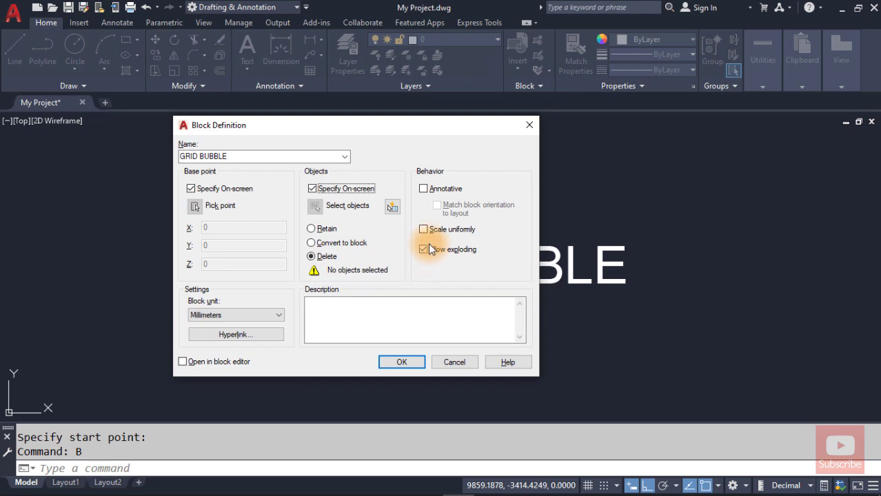
Define the GRID BUBBLE block from the circle and its attribute, with the circle's bottom quadrant as the insertion base point.
{"action": "left_click", "coordinate": [400, 362]}
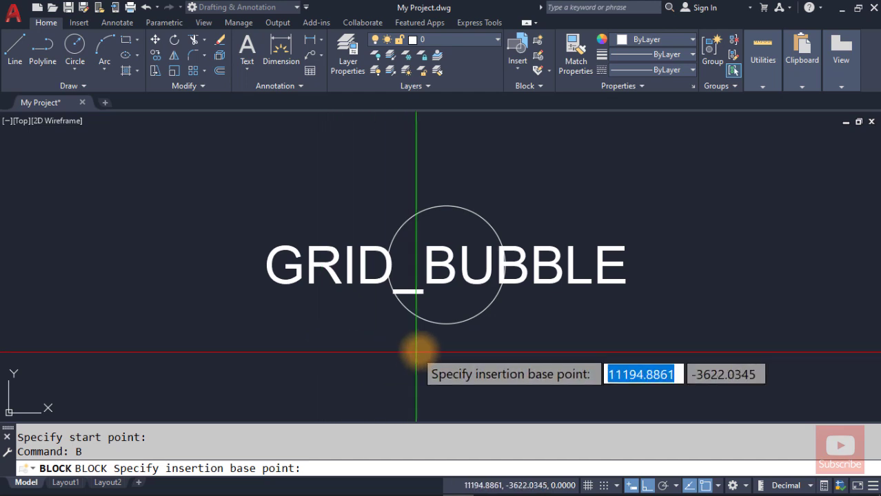
{"action": "left_click", "coordinate": [446, 324]}
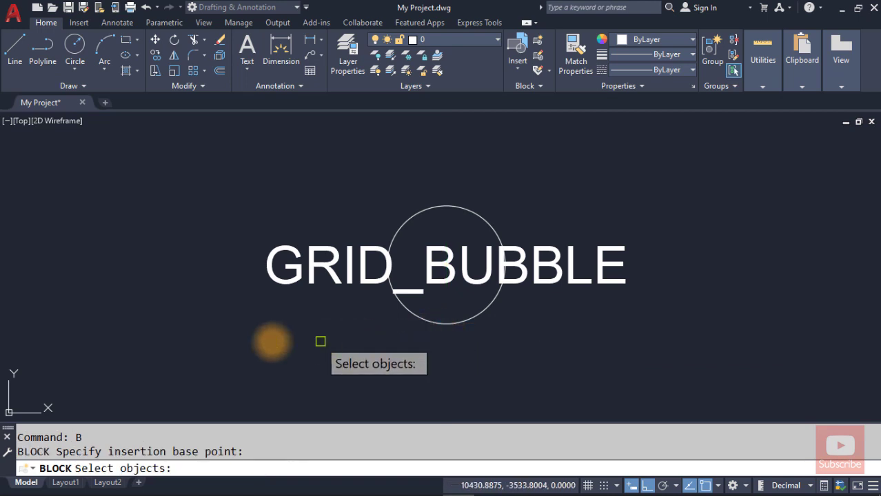
{"action": "left_click", "coordinate": [234, 341]}
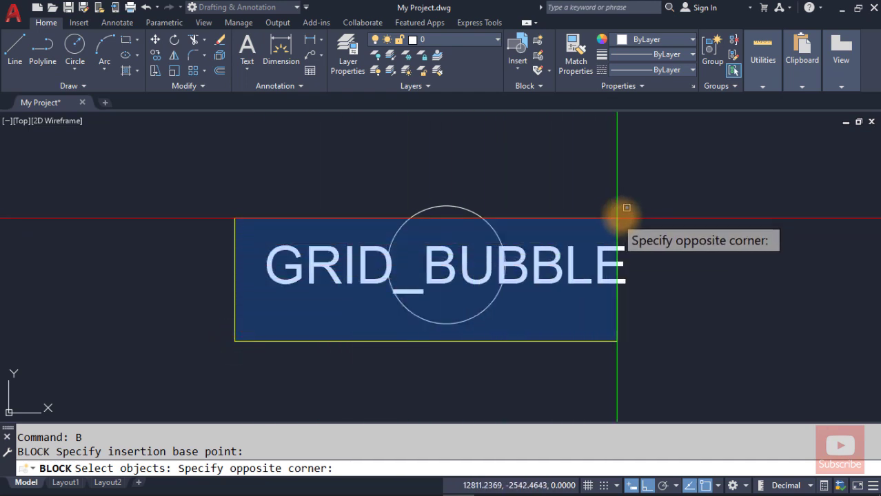
{"action": "left_click", "coordinate": [647, 193]}
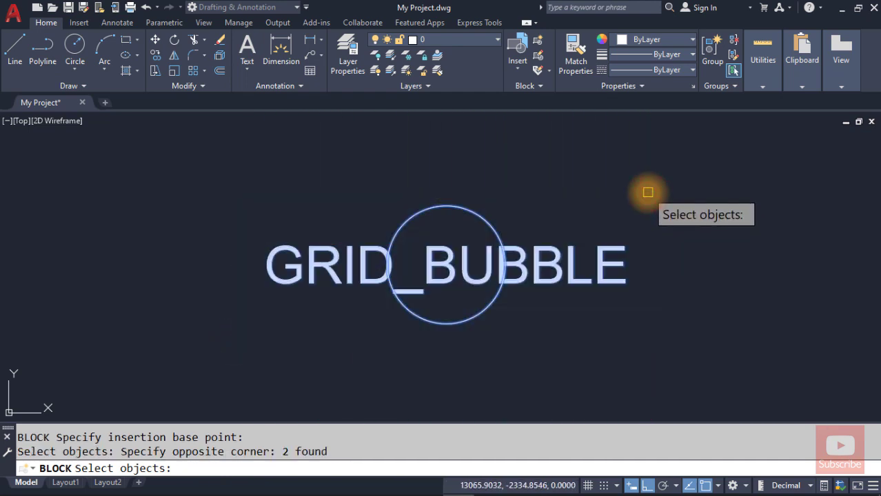
{"action": "key", "text": "Return"}
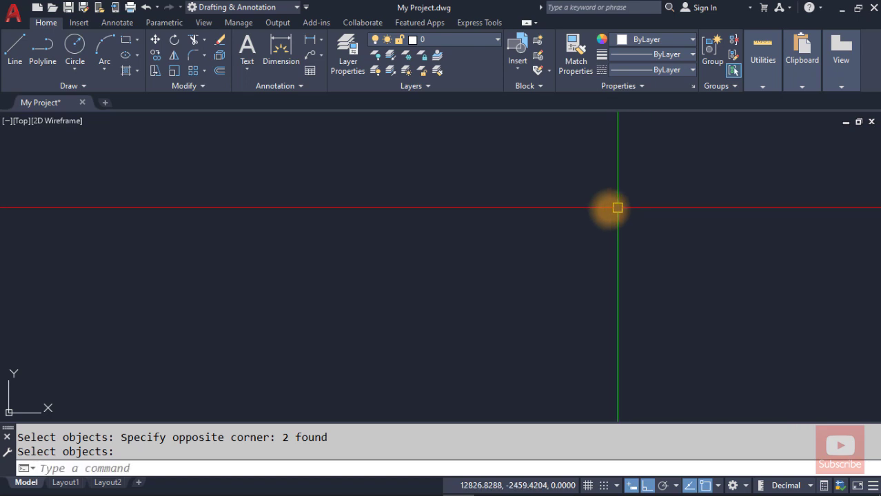
Insert the GRID BUBBLE block at the upper end of the leftmost vertical grid line, accepting grid number 1.
{"action": "scroll", "coordinate": [560, 217], "scroll_direction": "down", "scroll_amount": 2}
{"action": "scroll", "coordinate": [560, 218], "scroll_direction": "down", "scroll_amount": 2}
{"action": "middle_click_drag", "start_coordinate": [628, 220], "coordinate": [236, 270]}
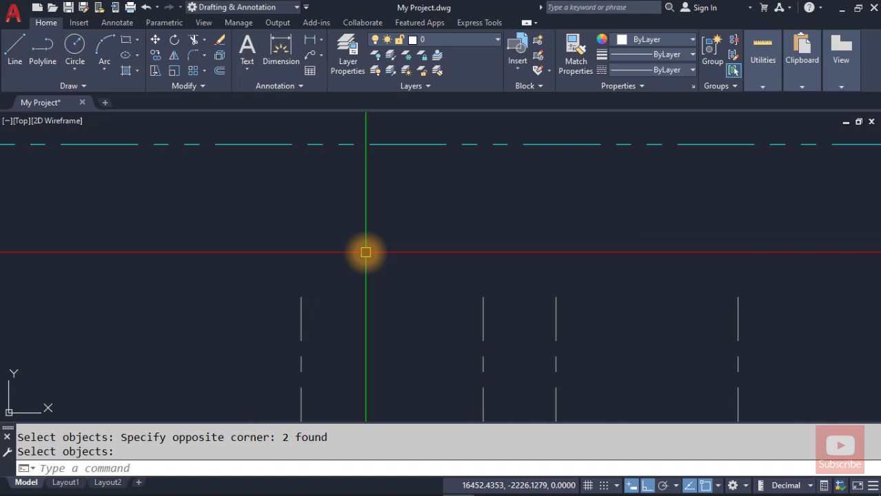
{"action": "type", "text": "I"}
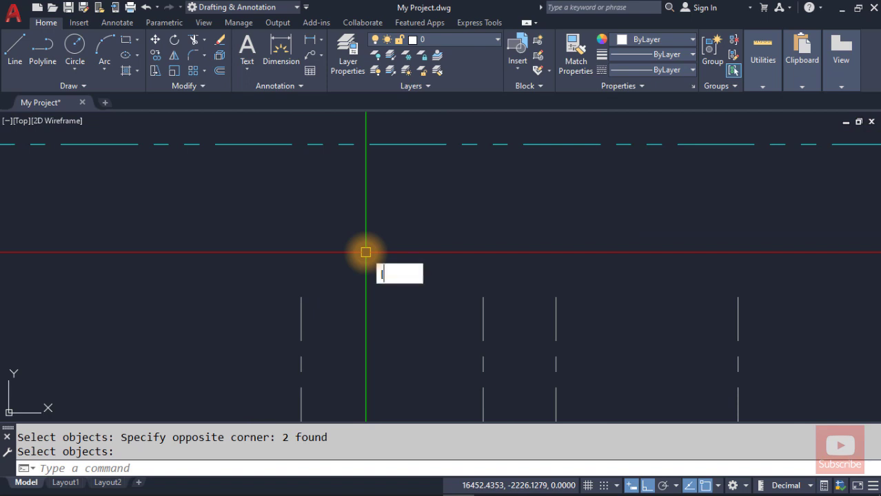
{"action": "key", "text": "Return"}
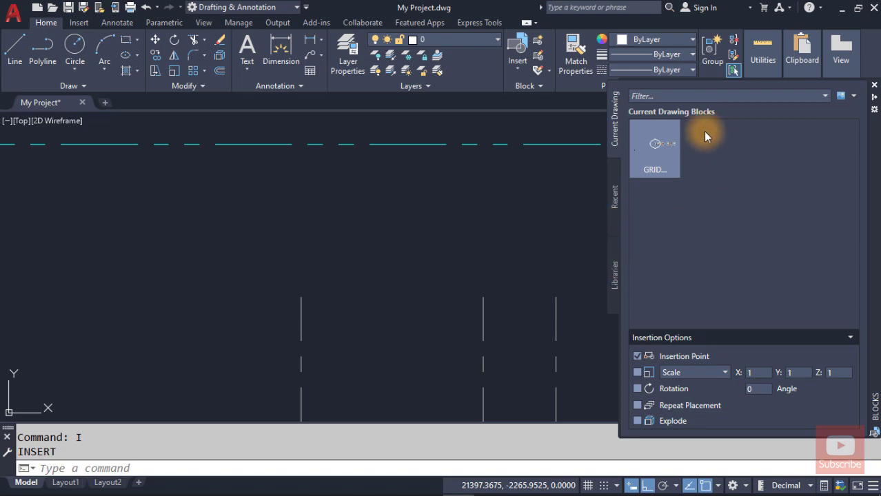
{"action": "mouse_move", "coordinate": [661, 146]}
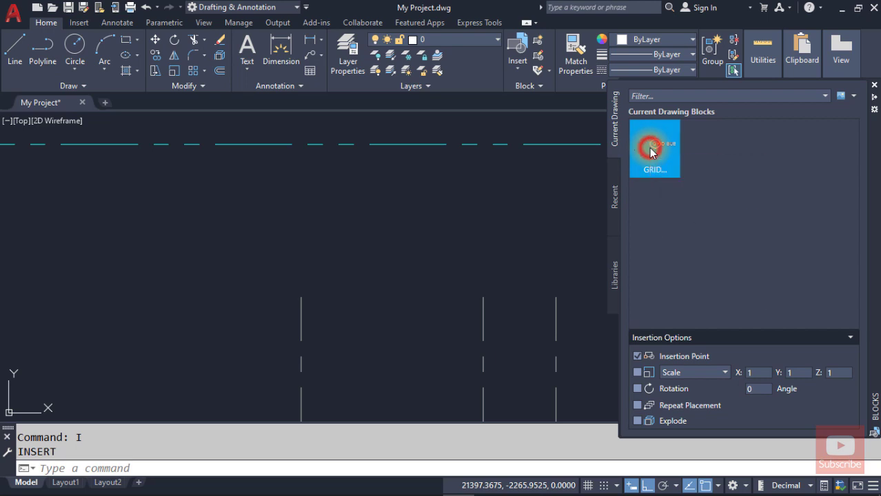
{"action": "left_click", "coordinate": [635, 151]}
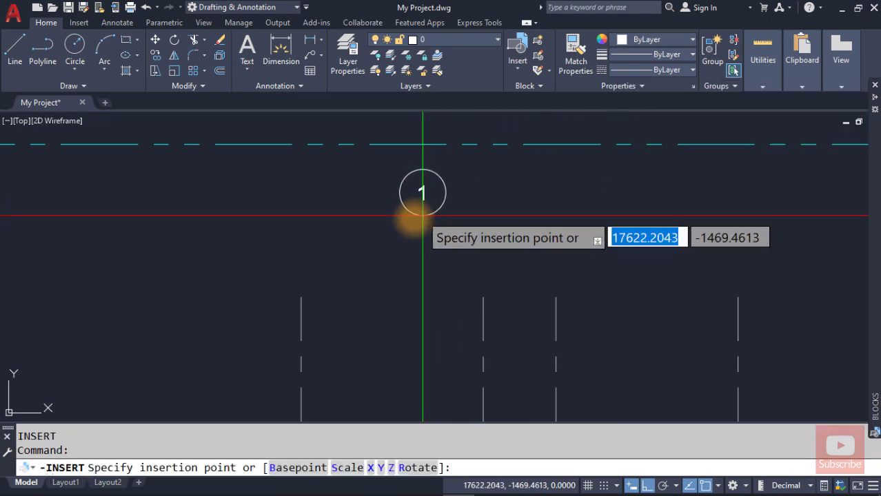
{"action": "left_click", "coordinate": [300, 297]}
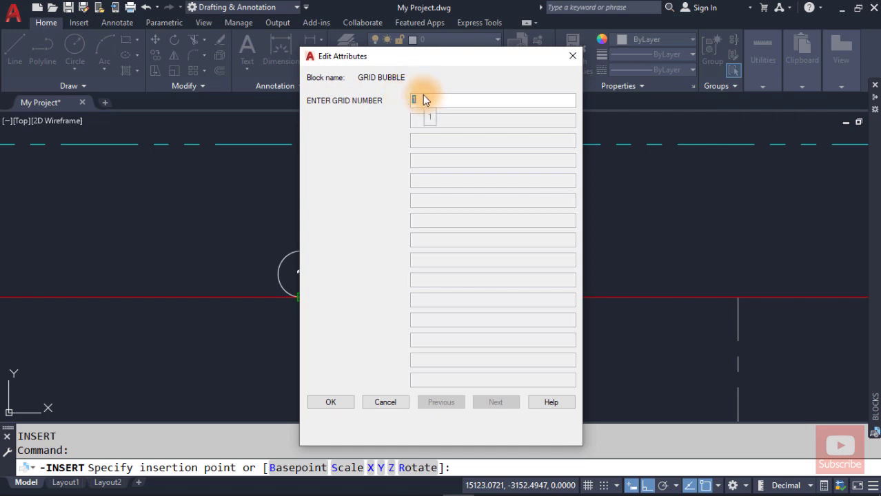
{"action": "left_click", "coordinate": [406, 136]}
{"action": "left_click", "coordinate": [337, 402]}
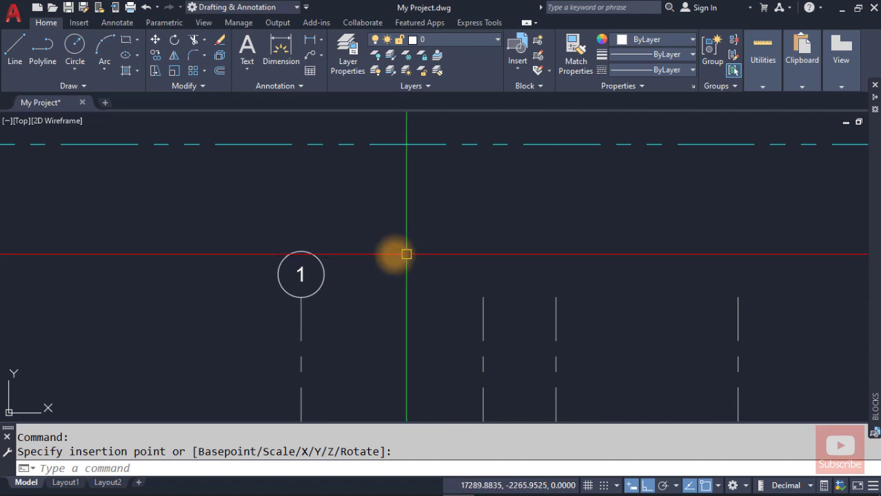
Copy the bubble from its bottom quadrant to the upper ends of the other three vertical grid lines, and save the drawing.
{"action": "type", "text": "CO"}
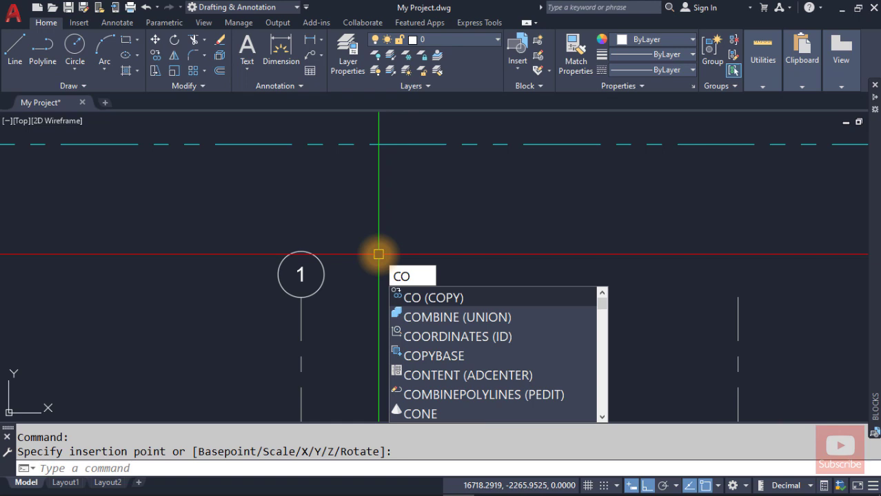
{"action": "key", "text": "Return"}
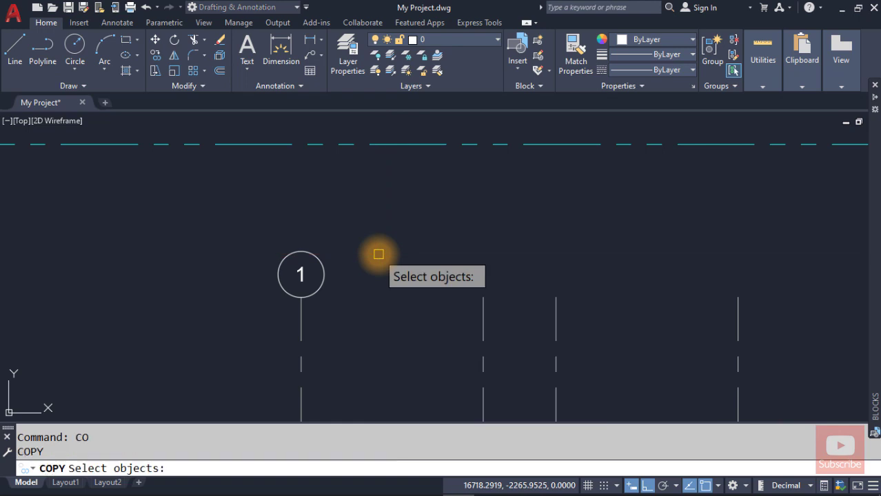
{"action": "left_click", "coordinate": [316, 258]}
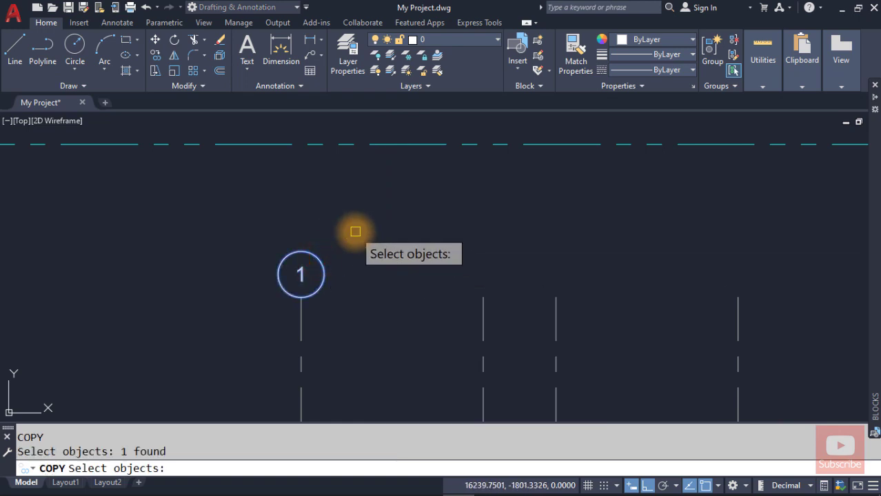
{"action": "key", "text": "Return"}
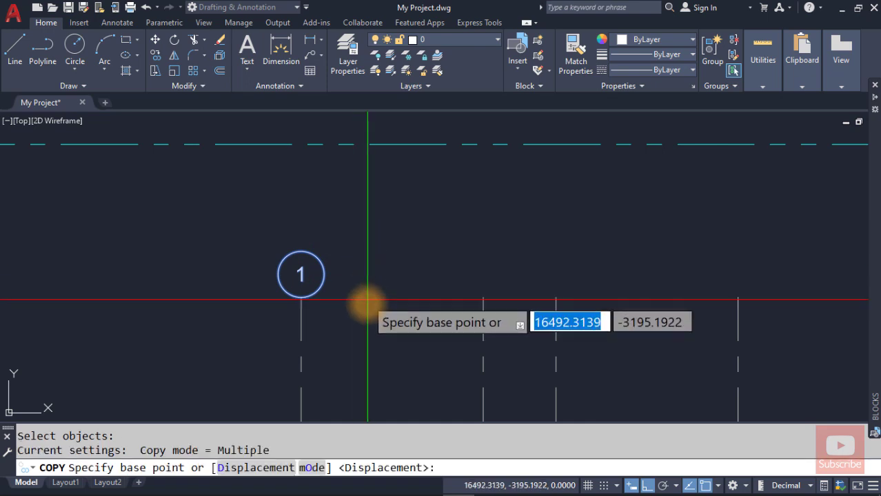
{"action": "left_click", "coordinate": [301, 298]}
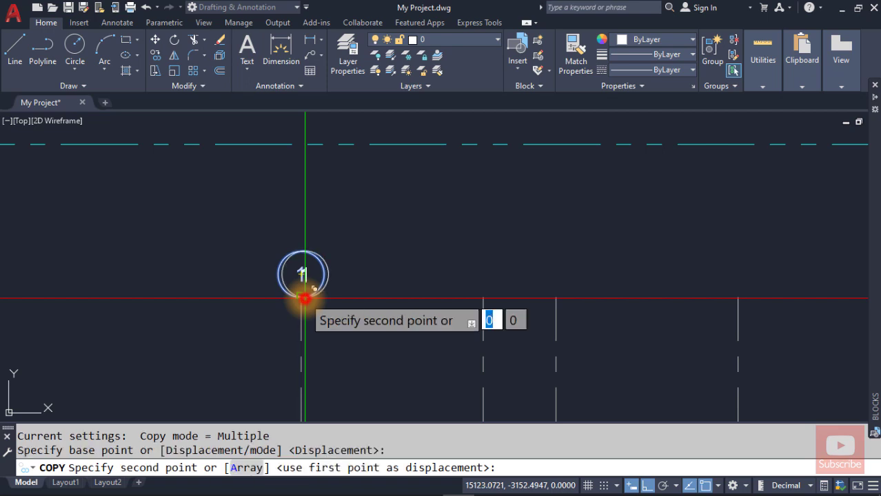
{"action": "left_click", "coordinate": [482, 298]}
{"action": "left_click", "coordinate": [556, 297]}
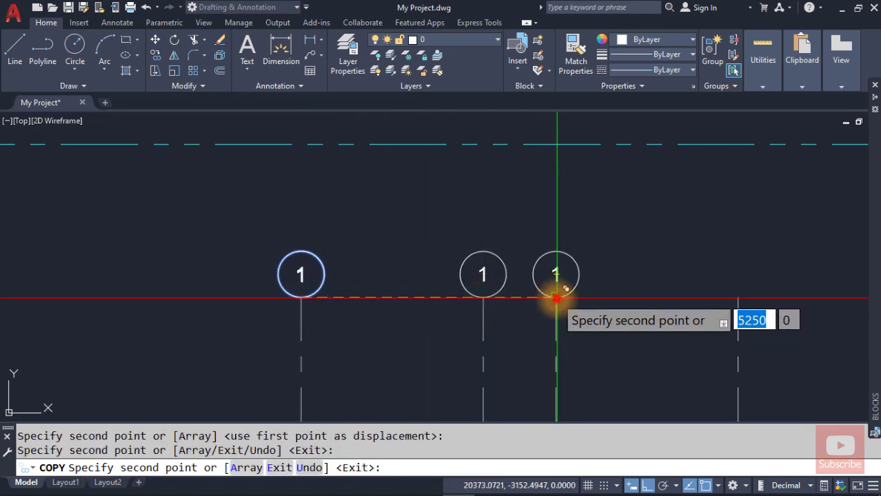
{"action": "left_click", "coordinate": [738, 297]}
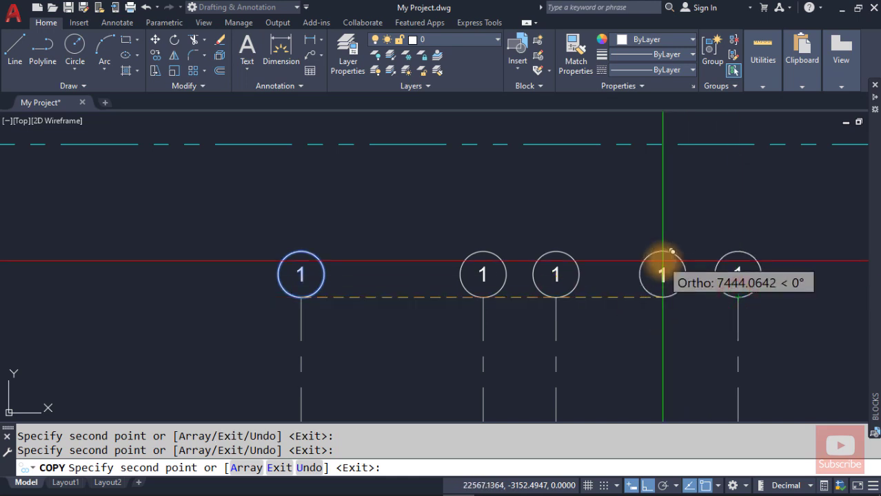
{"action": "key", "text": "Escape"}
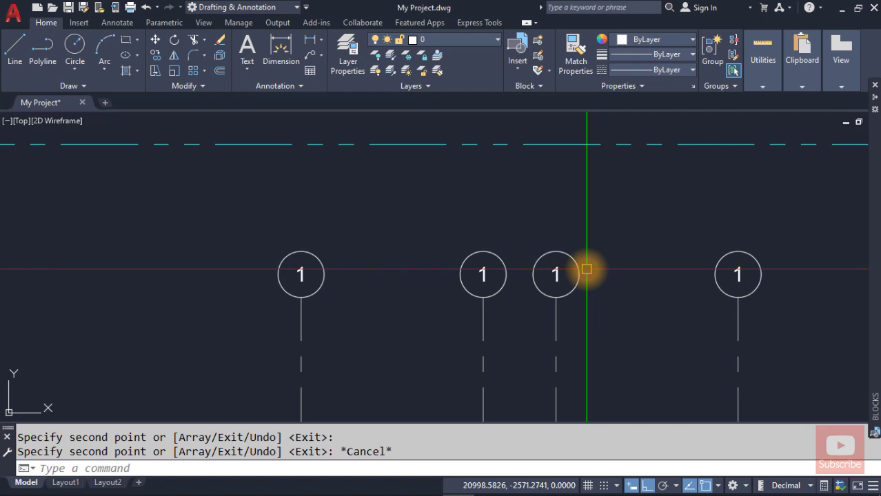
{"action": "key", "text": "ctrl+s"}
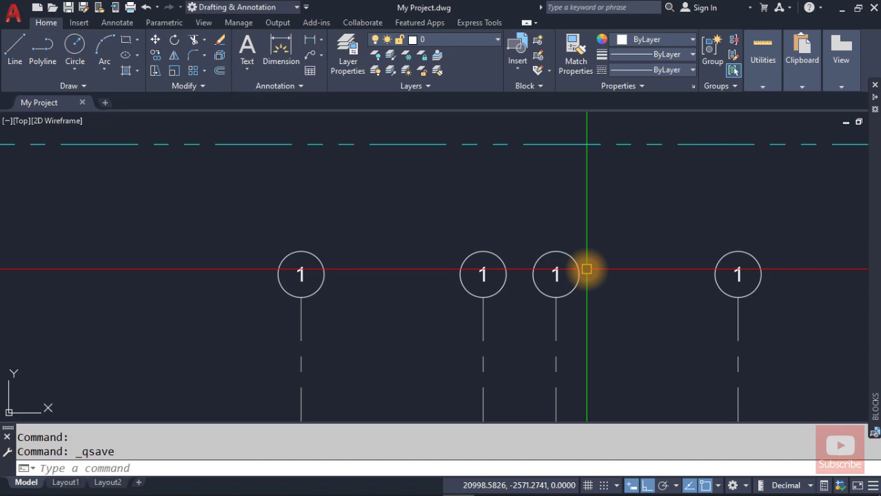
Copy the leftmost bubble by its right quadrant, with Ortho off, to the left end of the uppermost horizontal grid line.
{"action": "middle_click_drag", "start_coordinate": [489, 345], "coordinate": [581, 229]}
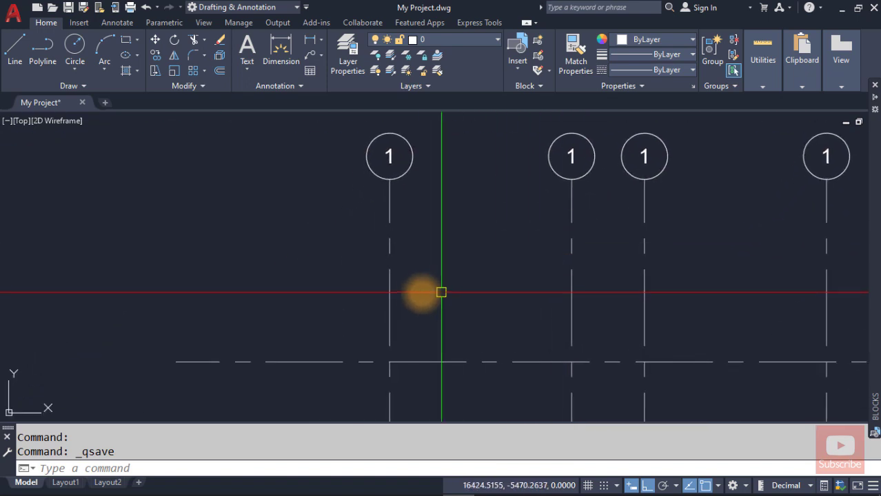
{"action": "middle_click_drag", "start_coordinate": [415, 296], "coordinate": [541, 209]}
{"action": "scroll", "coordinate": [427, 266], "scroll_direction": "down", "scroll_amount": 2}
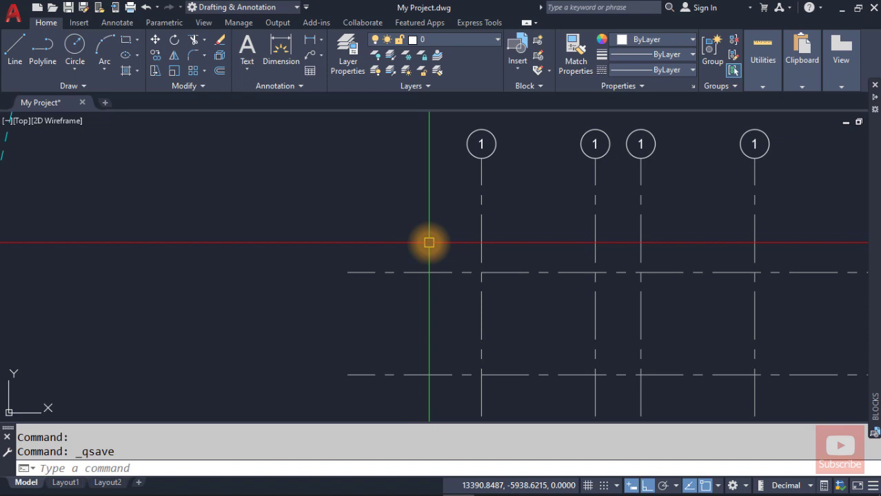
{"action": "type", "text": "CO"}
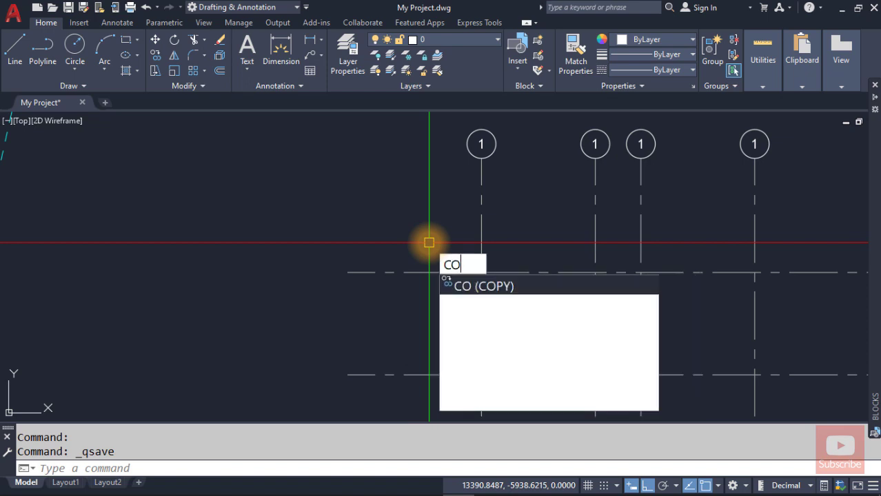
{"action": "key", "text": "Return"}
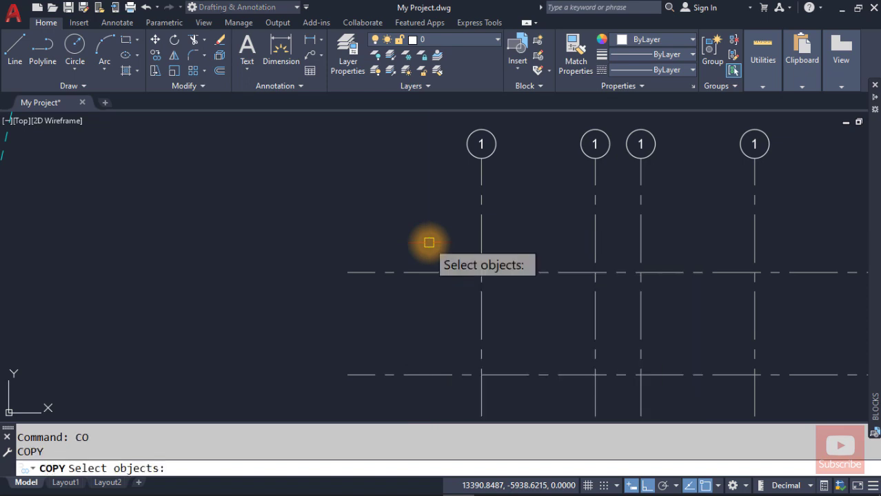
{"action": "left_click", "coordinate": [468, 132]}
{"action": "key", "text": "Return"}
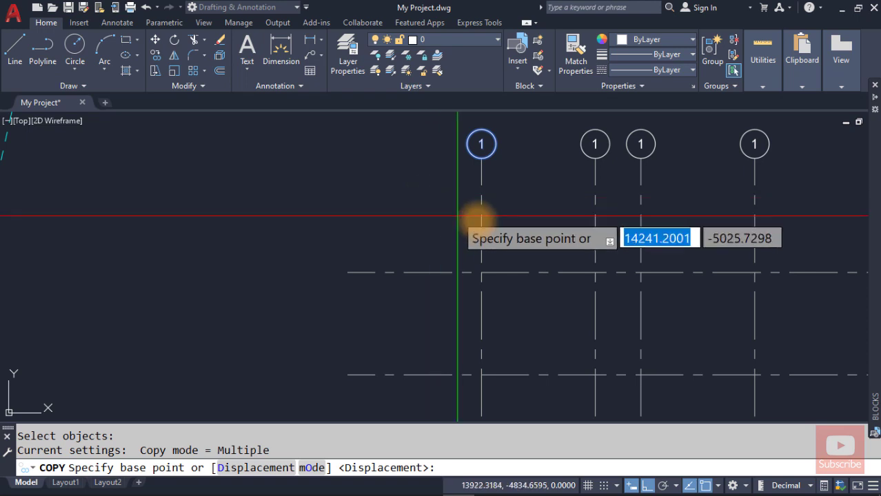
{"action": "left_click", "coordinate": [496, 143]}
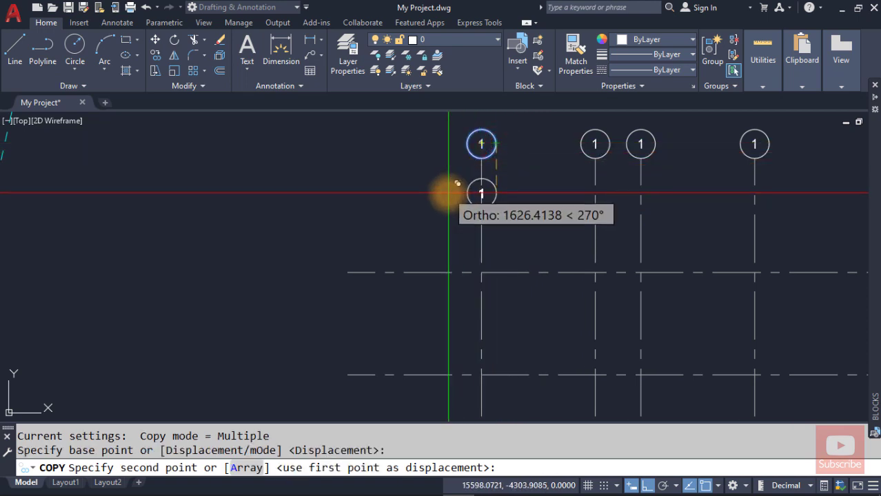
{"action": "key", "text": "F8"}
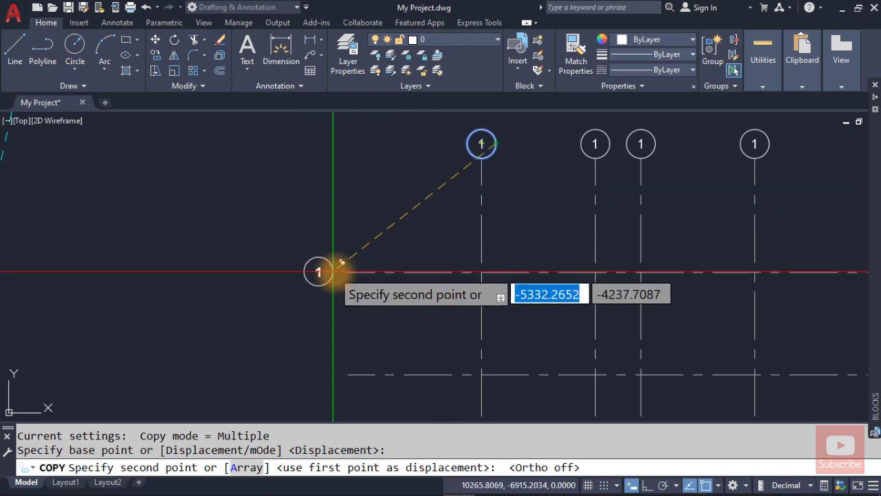
{"action": "left_click", "coordinate": [348, 272]}
Place further copies of the bubble at the left ends of the remaining five horizontal grid lines, and zoom to the drawing extents.
{"action": "middle_click_drag", "start_coordinate": [330, 321], "coordinate": [329, 206]}
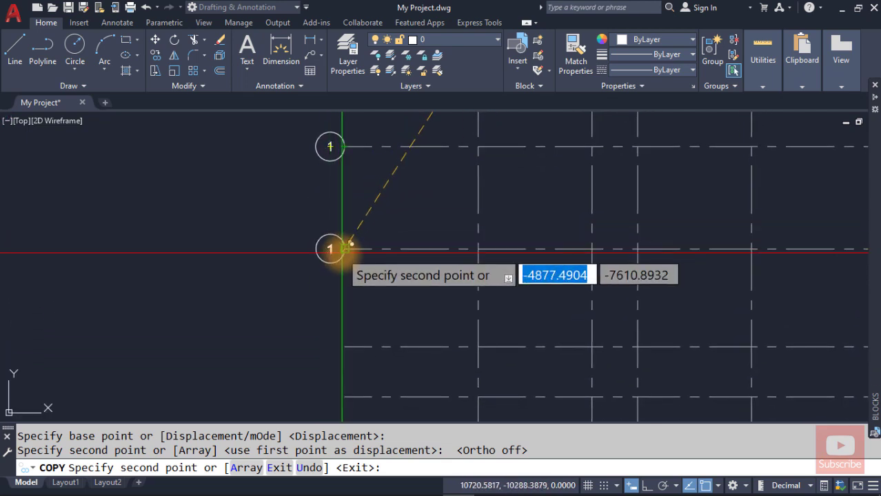
{"action": "left_click", "coordinate": [345, 248]}
{"action": "left_click", "coordinate": [345, 347]}
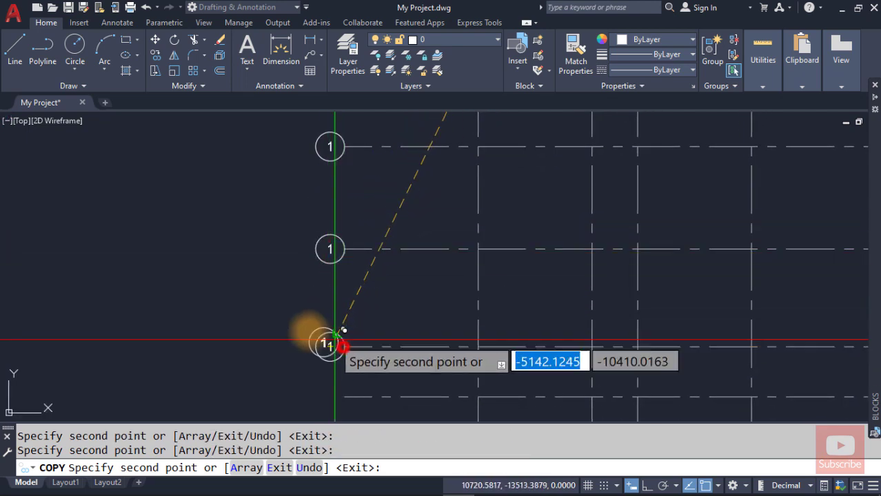
{"action": "middle_click_drag", "start_coordinate": [297, 339], "coordinate": [315, 209]}
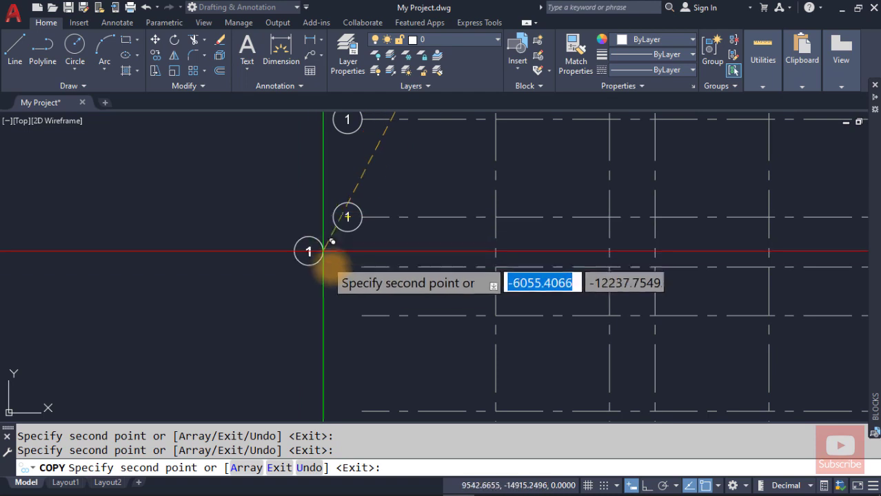
{"action": "left_click", "coordinate": [362, 267]}
{"action": "left_click", "coordinate": [361, 316]}
{"action": "middle_click_drag", "start_coordinate": [350, 312], "coordinate": [343, 222]}
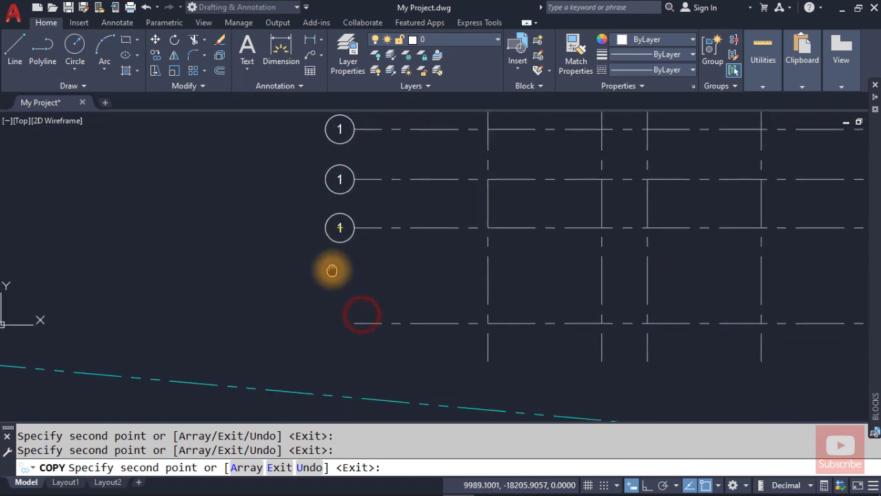
{"action": "left_click", "coordinate": [355, 320]}
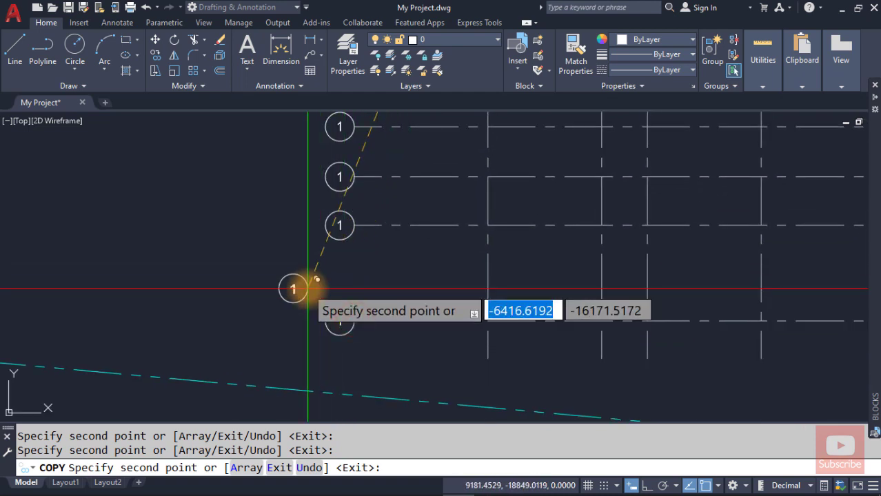
{"action": "key", "text": "Escape"}
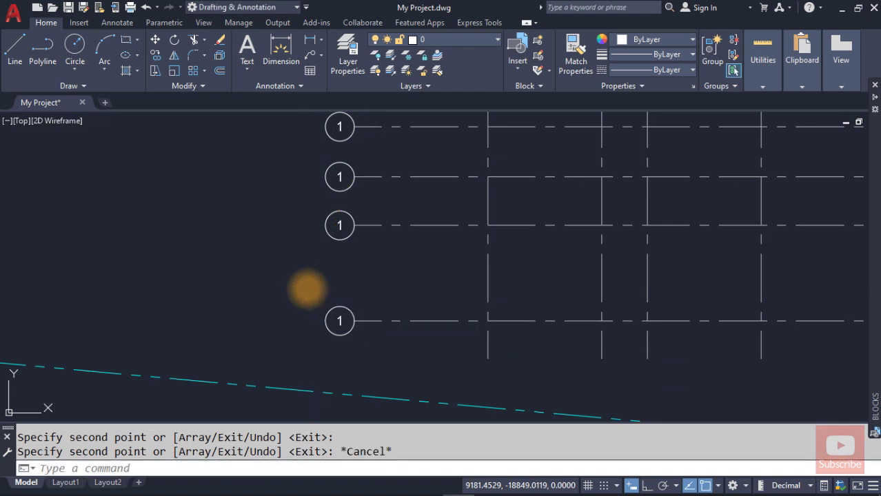
{"action": "middle_click", "coordinate": [436, 278]}
{"action": "middle_click", "coordinate": [435, 277]}
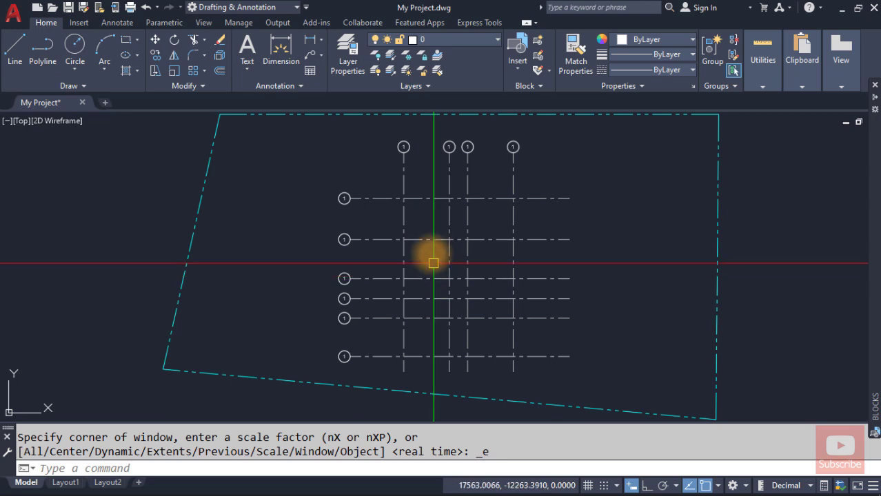
Change the grid number of the bubble on the second vertical grid line from the left to 2.
{"action": "scroll", "coordinate": [418, 171], "scroll_direction": "up", "scroll_amount": 2}
{"action": "scroll", "coordinate": [418, 170], "scroll_direction": "up", "scroll_amount": 2}
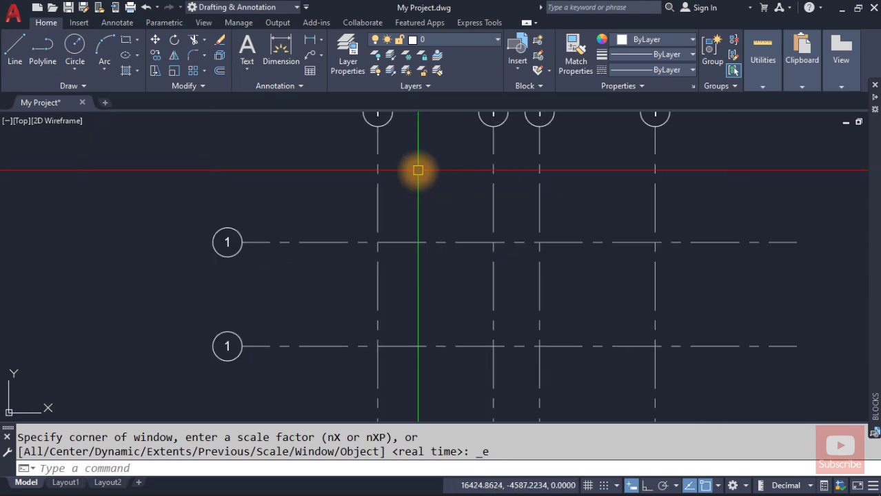
{"action": "scroll", "coordinate": [418, 170], "scroll_direction": "up", "scroll_amount": 2}
{"action": "mouse_move", "coordinate": [418, 171]}
{"action": "middle_mouse_down"}
{"action": "mouse_move", "coordinate": [392, 265]}
{"action": "mouse_move", "coordinate": [337, 319]}
{"action": "middle_mouse_up"}
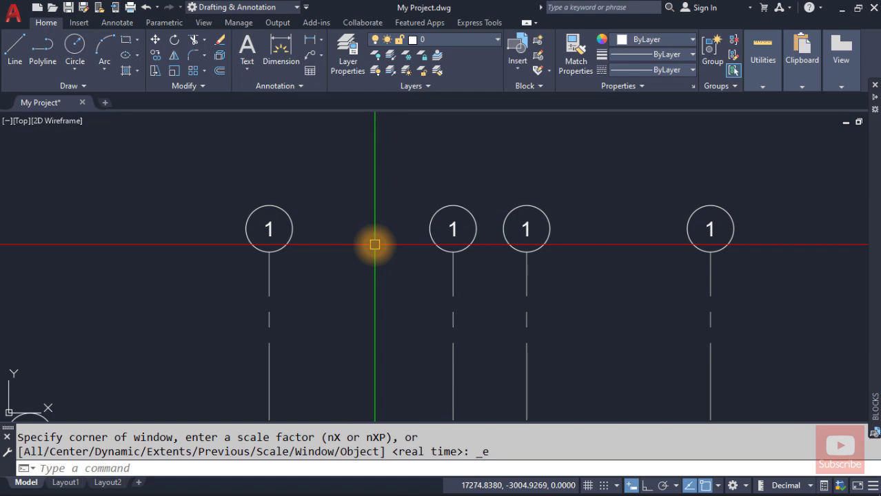
{"action": "double_click", "coordinate": [474, 217]}
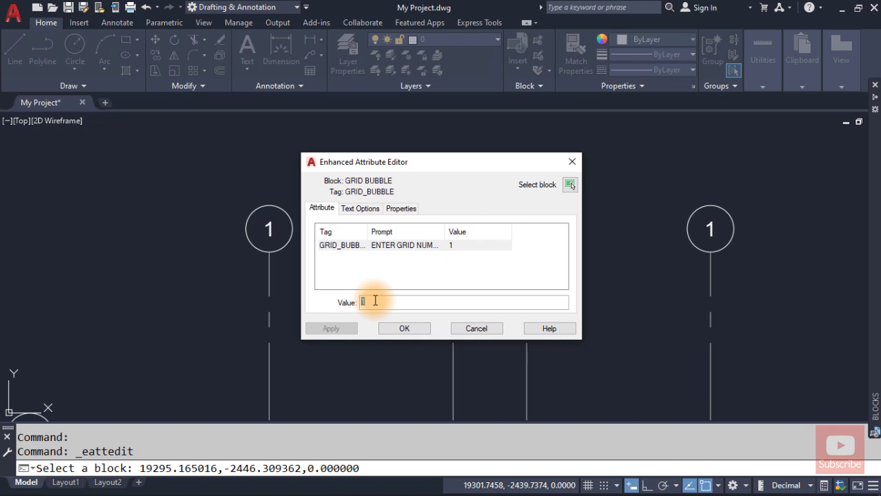
{"action": "type", "text": "2"}
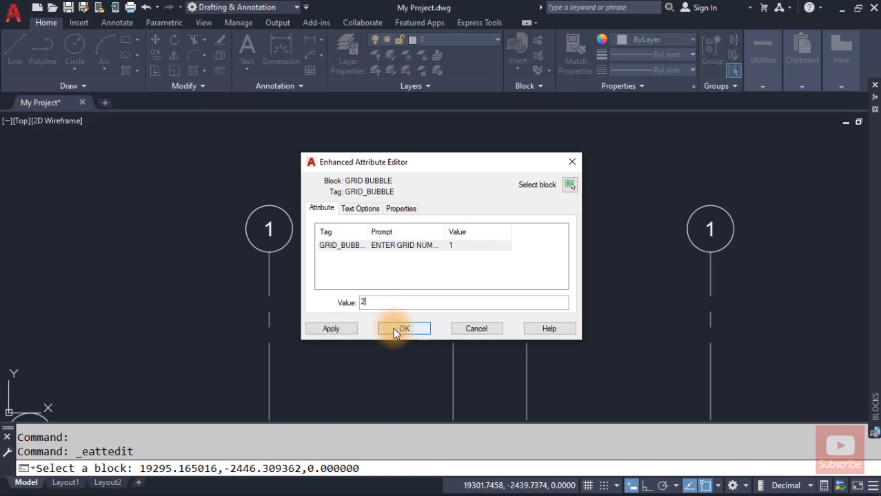
{"action": "left_click", "coordinate": [402, 328]}
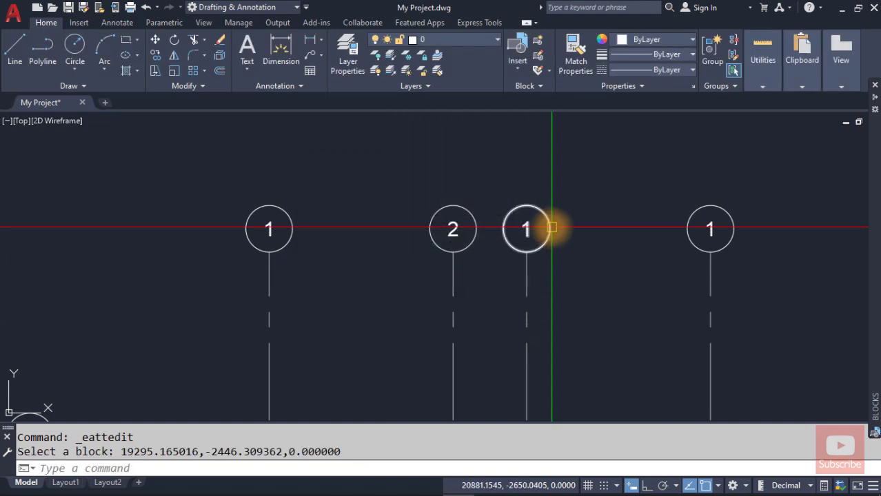
Set the grid numbers of the bubbles on the third and fourth vertical grid lines to 3 and 4.
{"action": "left_click", "coordinate": [552, 227]}
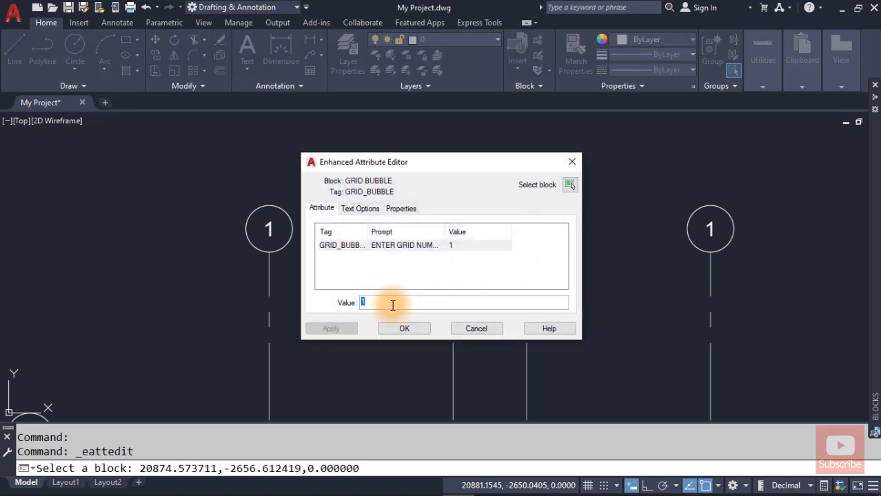
{"action": "type", "text": "3"}
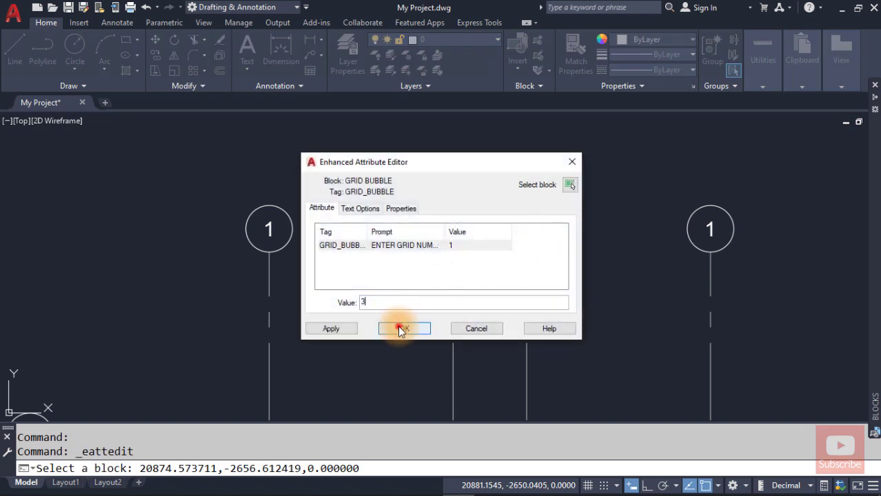
{"action": "left_click", "coordinate": [400, 328]}
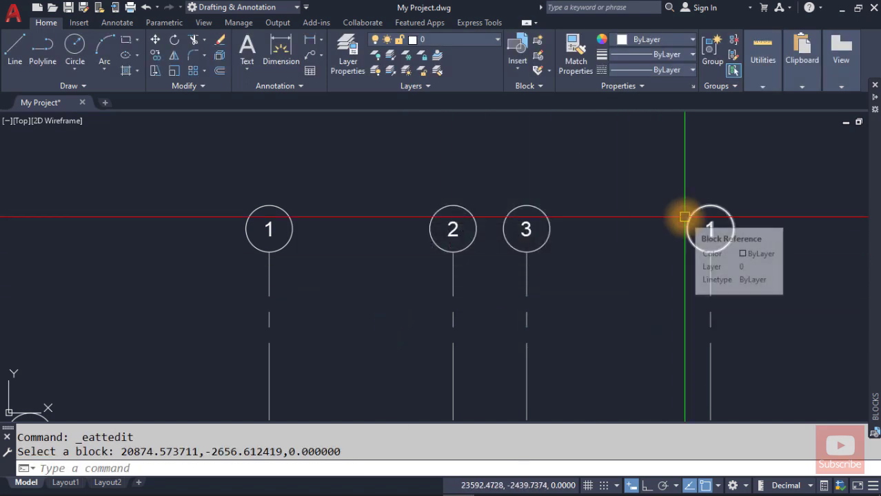
{"action": "left_click", "coordinate": [685, 217]}
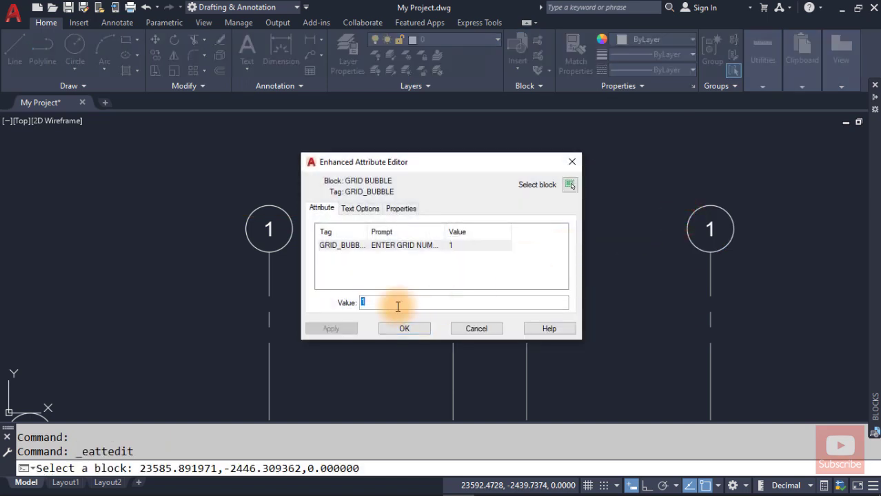
{"action": "type", "text": "4"}
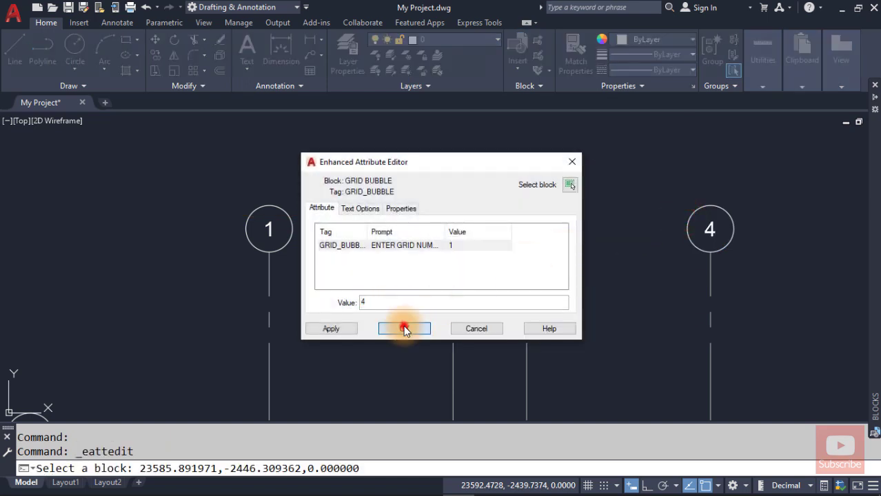
{"action": "left_click", "coordinate": [404, 327]}
Label the bubbles of the two uppermost horizontal grid lines A and B by editing their attribute values.
{"action": "middle_click_drag", "start_coordinate": [315, 358], "coordinate": [450, 250]}
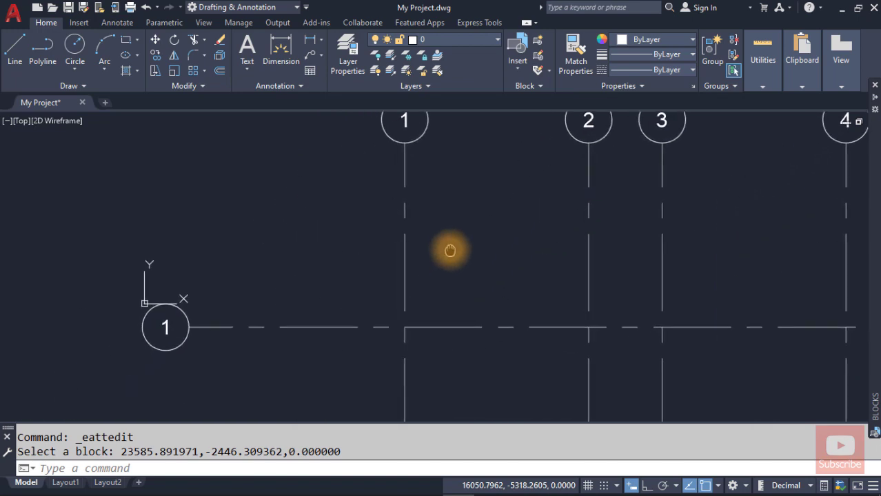
{"action": "mouse_move", "coordinate": [260, 307]}
{"action": "middle_mouse_down"}
{"action": "mouse_move", "coordinate": [387, 258]}
{"action": "mouse_move", "coordinate": [487, 188]}
{"action": "middle_mouse_up"}
{"action": "double_click", "coordinate": [411, 190]}
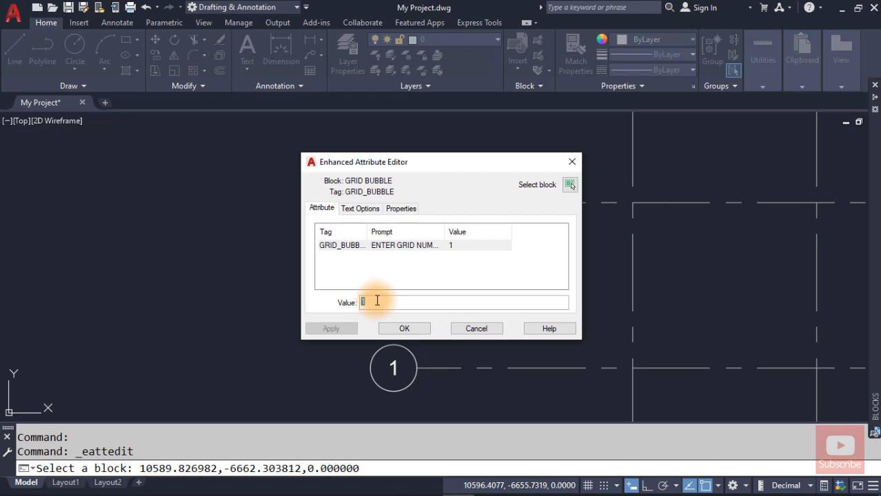
{"action": "type", "text": "A"}
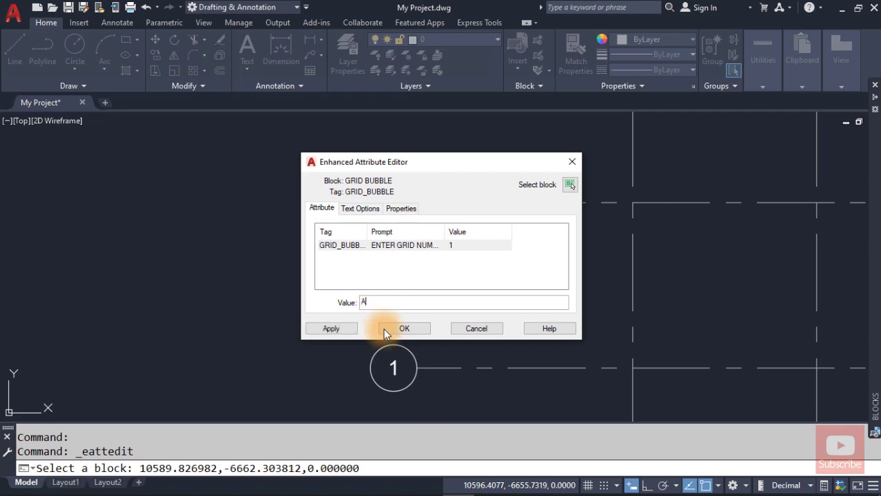
{"action": "left_click", "coordinate": [384, 332]}
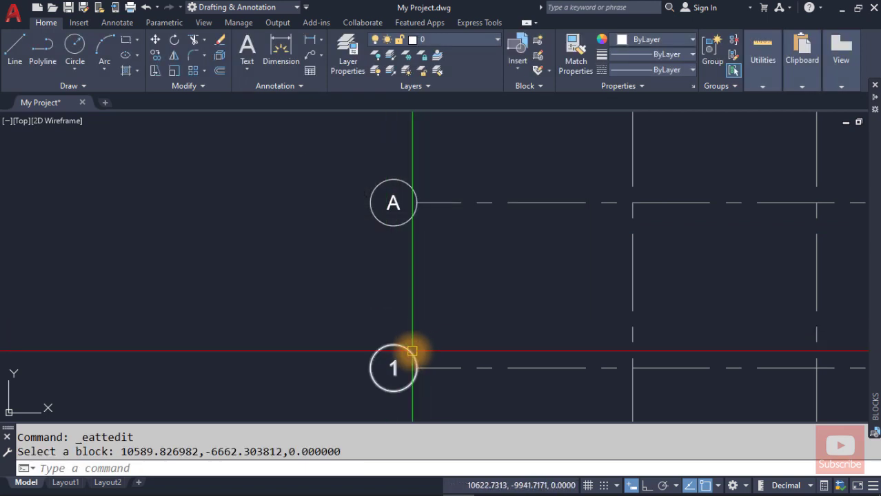
{"action": "double_click", "coordinate": [411, 352]}
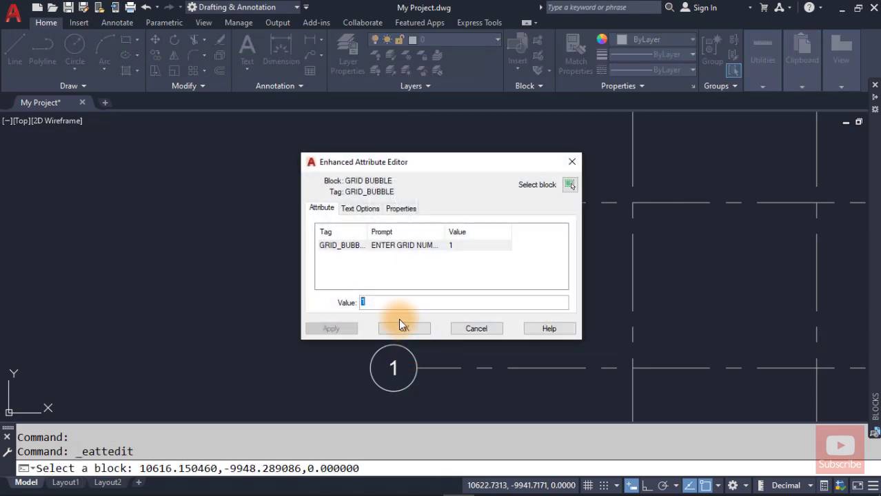
{"action": "type", "text": "B"}
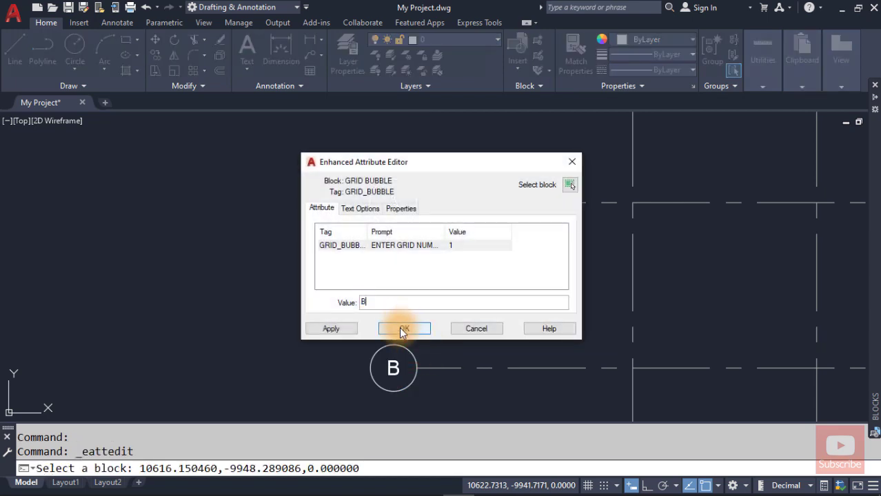
{"action": "left_click", "coordinate": [402, 329]}
Set the attribute values of the third and fourth horizontal grid line bubbles from the top to C and D.
{"action": "mouse_move", "coordinate": [442, 348]}
{"action": "middle_mouse_down"}
{"action": "mouse_move", "coordinate": [442, 211]}
{"action": "mouse_move", "coordinate": [456, 250]}
{"action": "mouse_move", "coordinate": [455, 148]}
{"action": "middle_mouse_up"}
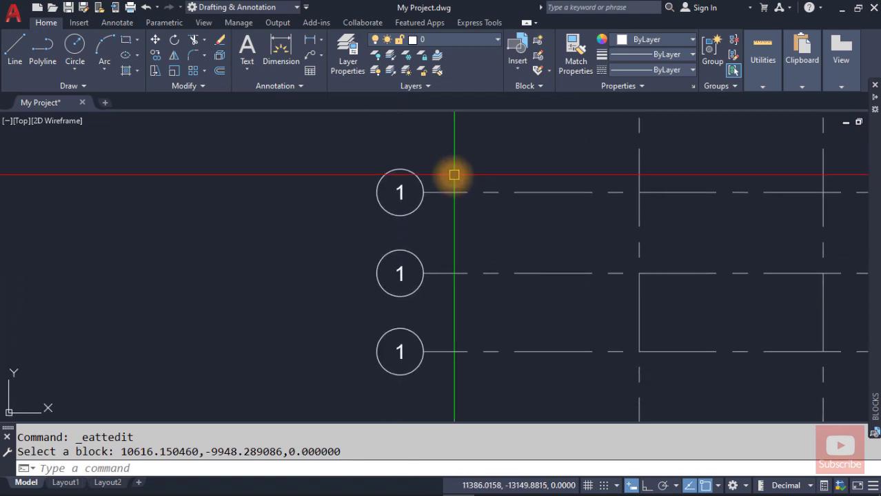
{"action": "double_click", "coordinate": [419, 185]}
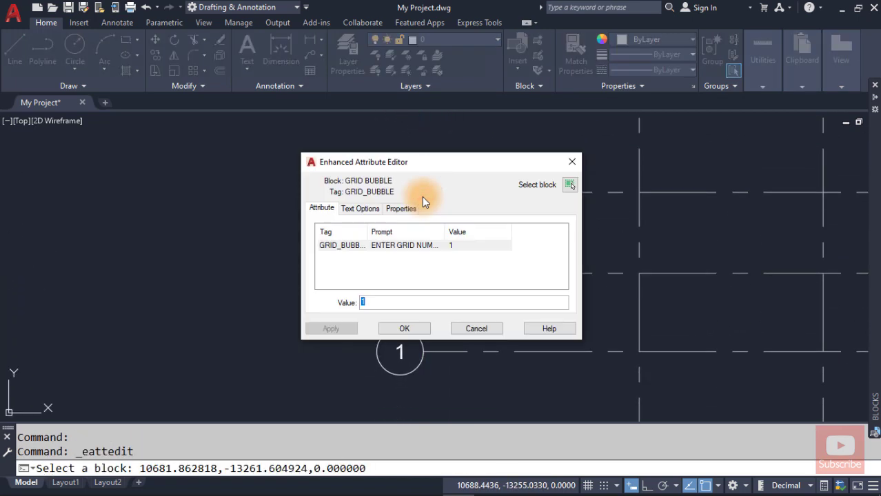
{"action": "type", "text": "C"}
{"action": "left_click", "coordinate": [403, 329]}
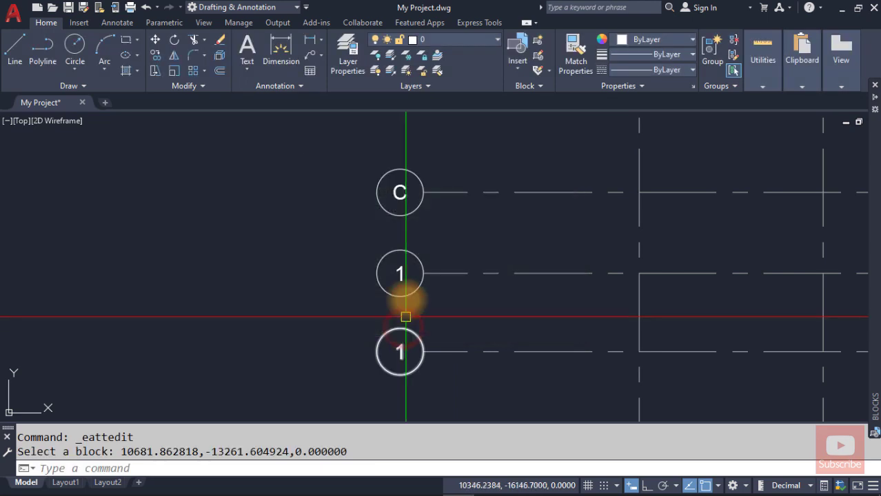
{"action": "double_click", "coordinate": [416, 257]}
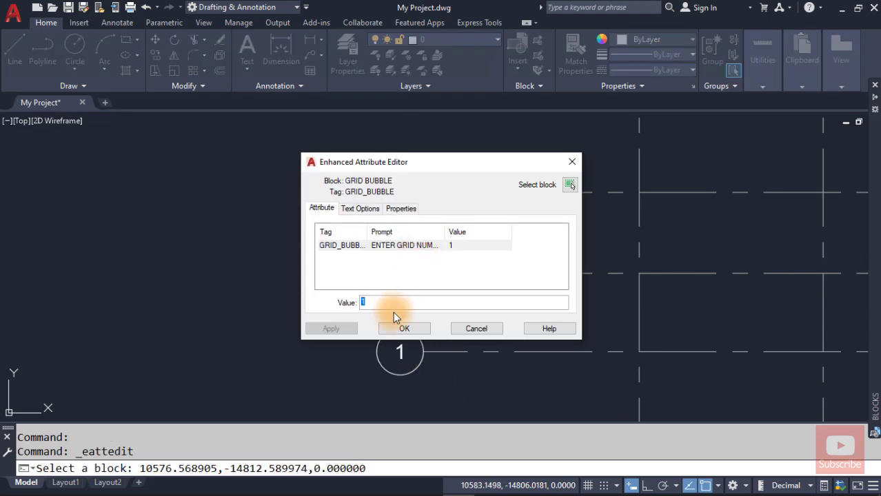
{"action": "type", "text": "D"}
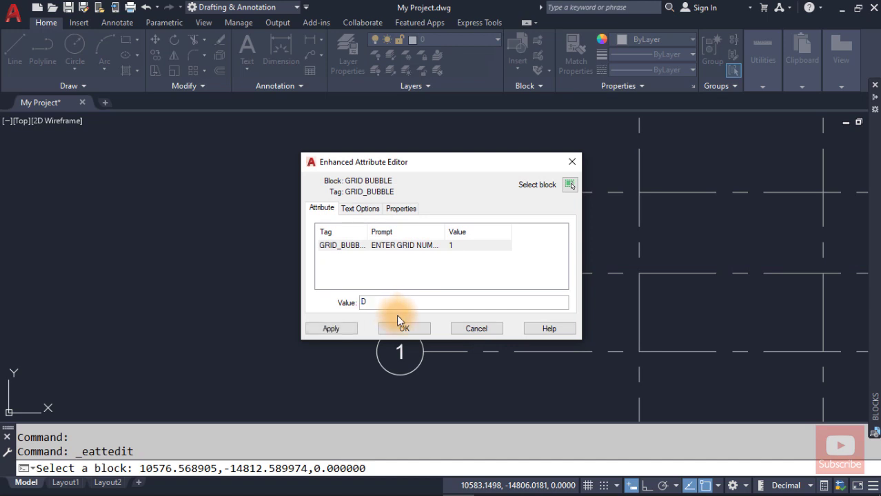
{"action": "left_click", "coordinate": [405, 330]}
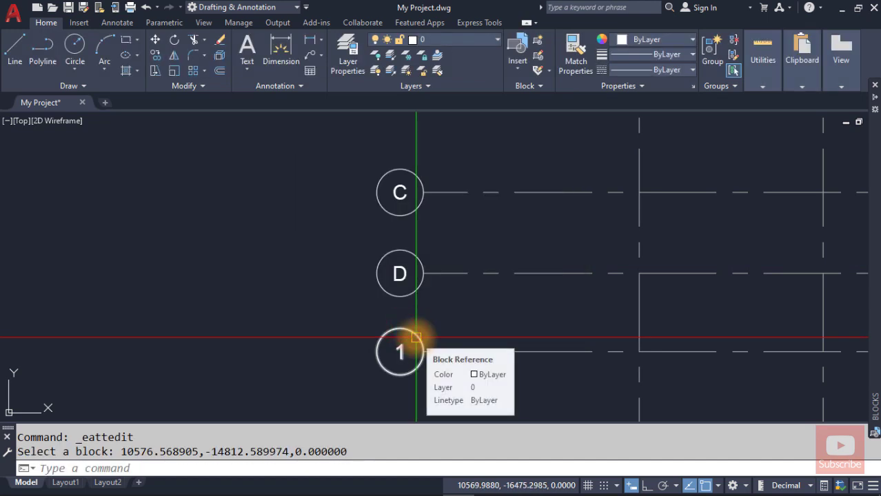
Change the attribute value of the fifth horizontal grid line's bubble to E.
{"action": "left_click", "coordinate": [416, 338]}
{"action": "double_click", "coordinate": [415, 337]}
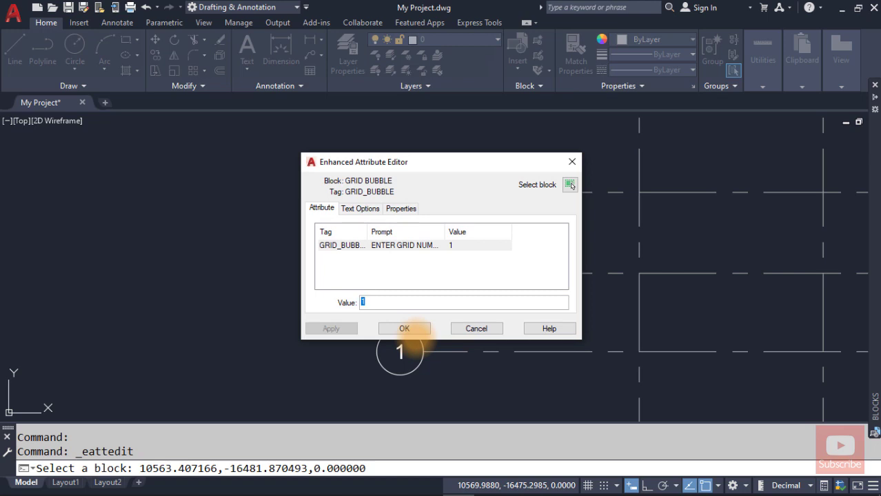
{"action": "type", "text": "E"}
{"action": "left_click", "coordinate": [419, 329]}
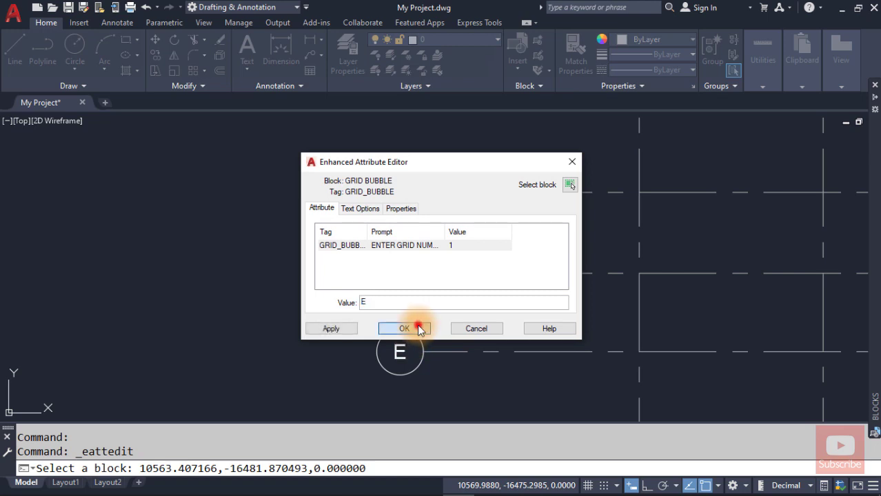
Change the attribute value of the lowest horizontal grid line's bubble to F, and save the drawing.
{"action": "middle_click_drag", "start_coordinate": [459, 373], "coordinate": [441, 221]}
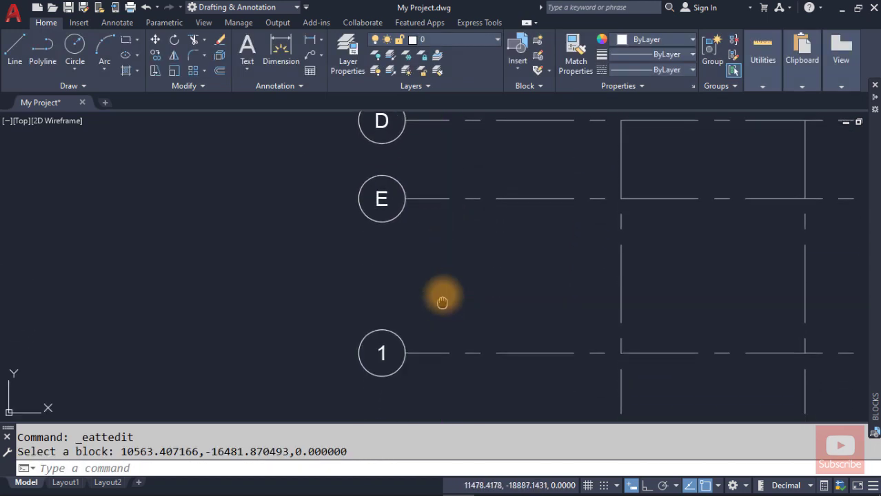
{"action": "middle_click_drag", "start_coordinate": [442, 302], "coordinate": [436, 230]}
{"action": "double_click", "coordinate": [396, 251]}
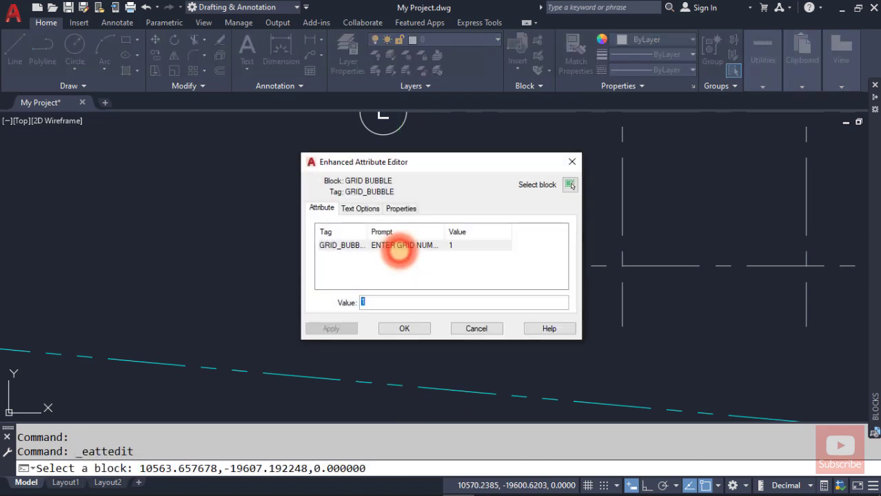
{"action": "type", "text": "F"}
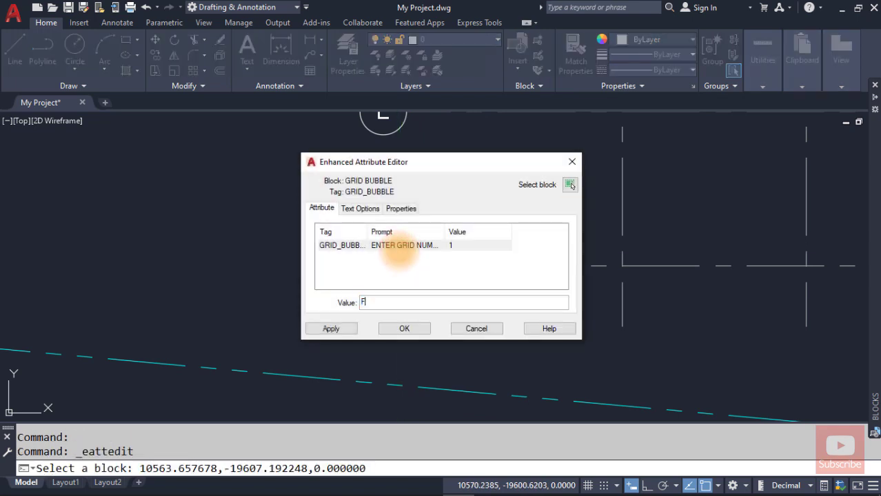
{"action": "left_click", "coordinate": [408, 324]}
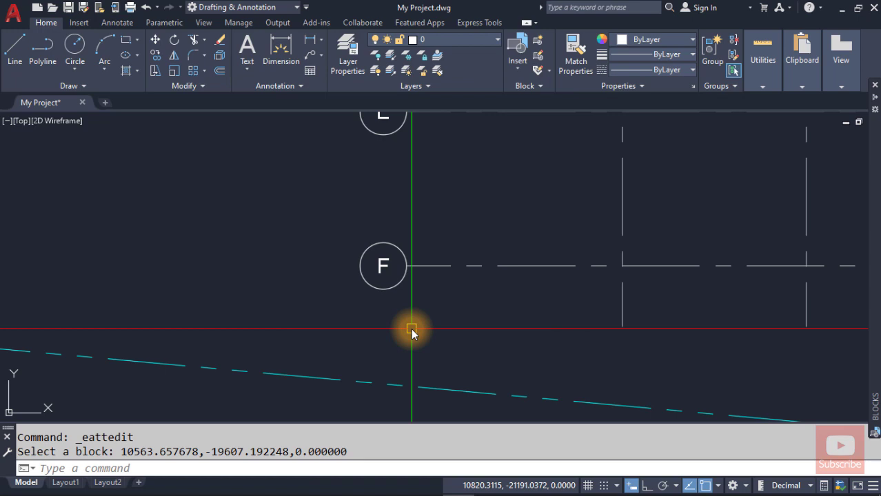
{"action": "key", "text": "ctrl+s"}
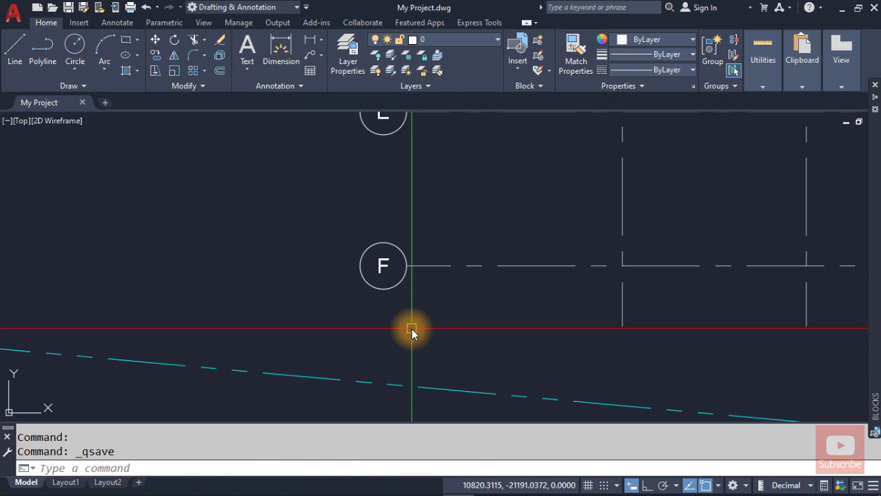
Open the GRID BUBBLE block's attribute for editing in the Block Attribute Manager and review its modes, data and text options.
{"action": "scroll", "coordinate": [412, 329], "scroll_direction": "down", "scroll_amount": 2}
{"action": "middle_click_drag", "start_coordinate": [486, 260], "coordinate": [444, 363]}
{"action": "middle_click_drag", "start_coordinate": [510, 249], "coordinate": [459, 341]}
{"action": "mouse_move", "coordinate": [478, 236]}
{"action": "middle_mouse_down"}
{"action": "mouse_move", "coordinate": [470, 282]}
{"action": "mouse_move", "coordinate": [407, 393]}
{"action": "mouse_move", "coordinate": [468, 276]}
{"action": "mouse_move", "coordinate": [443, 329]}
{"action": "middle_mouse_up"}
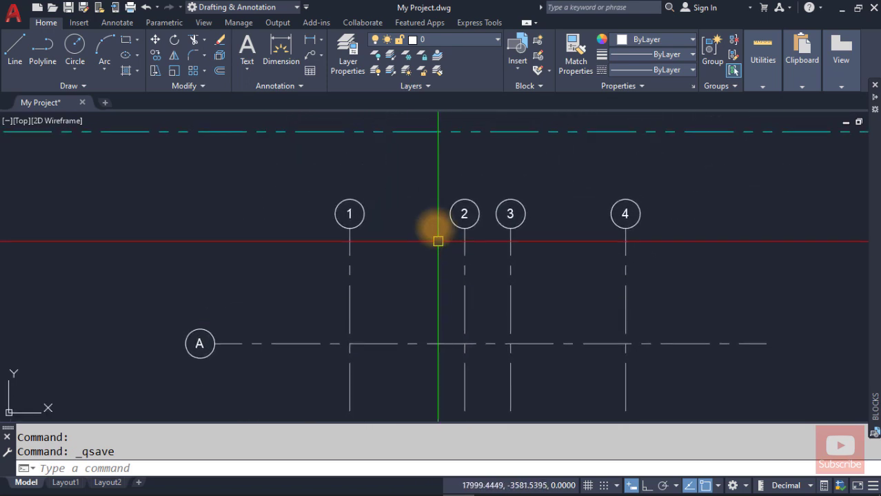
{"action": "scroll", "coordinate": [436, 210], "scroll_direction": "up", "scroll_amount": 2}
{"action": "middle_click_drag", "start_coordinate": [431, 254], "coordinate": [391, 291]}
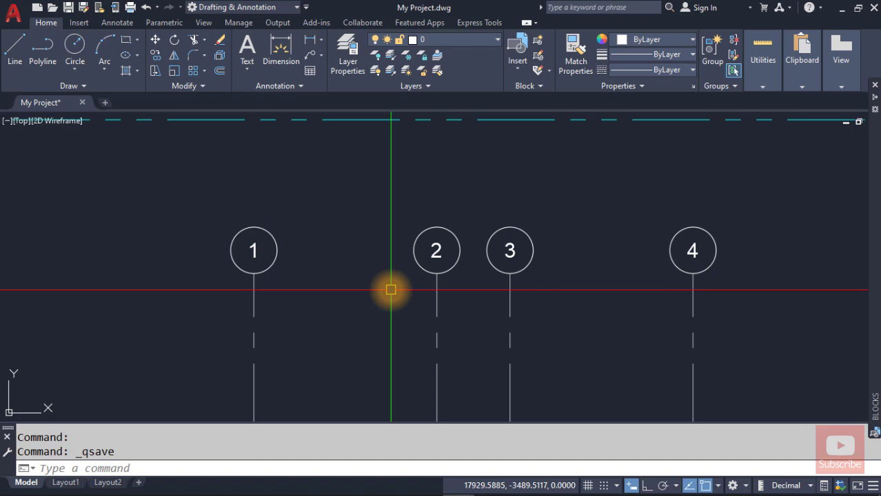
{"action": "type", "text": "BA"}
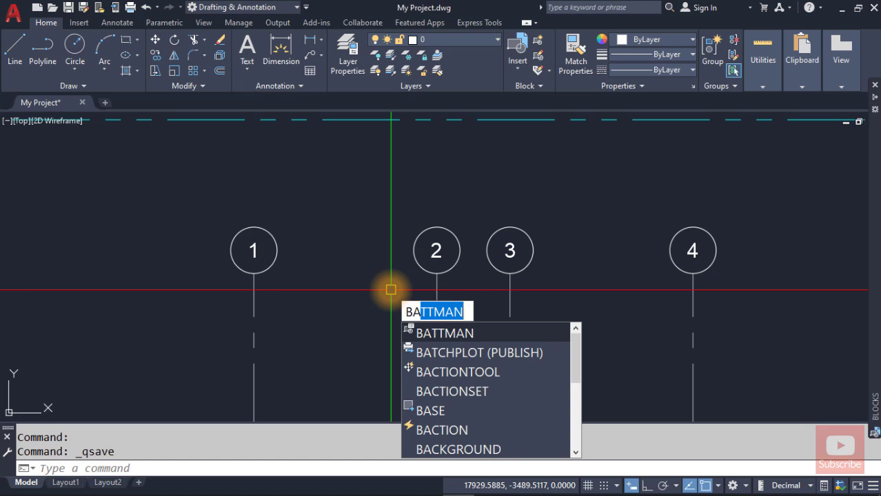
{"action": "key", "text": "Return"}
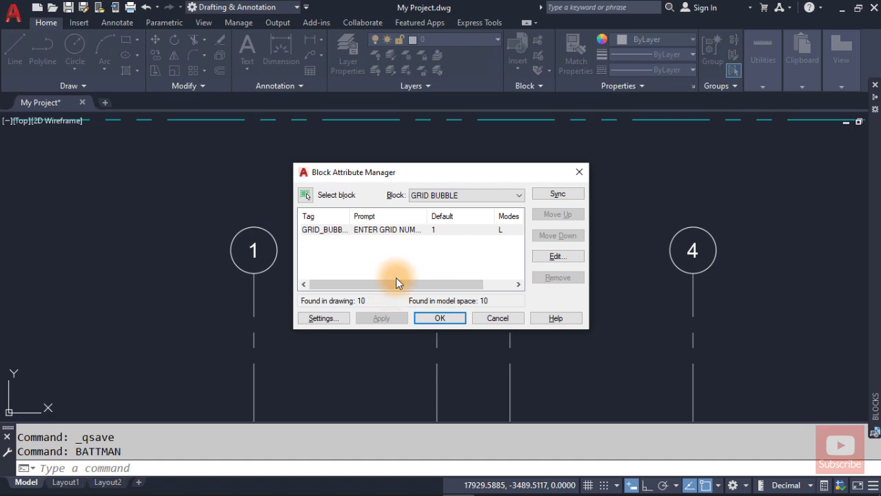
{"action": "left_click", "coordinate": [328, 232]}
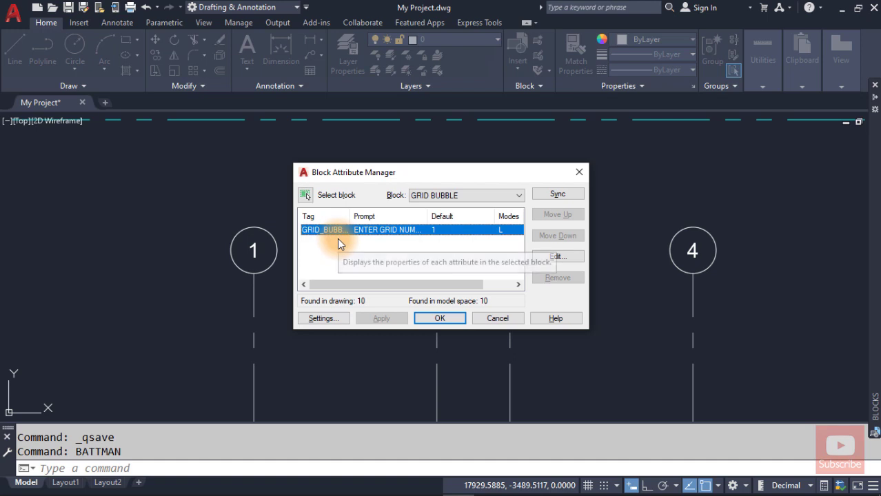
{"action": "left_click", "coordinate": [569, 260]}
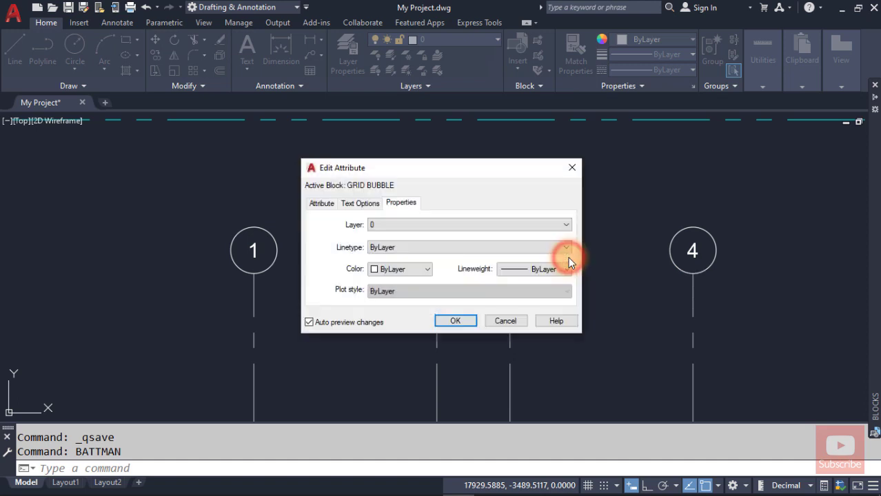
{"action": "left_click", "coordinate": [322, 206]}
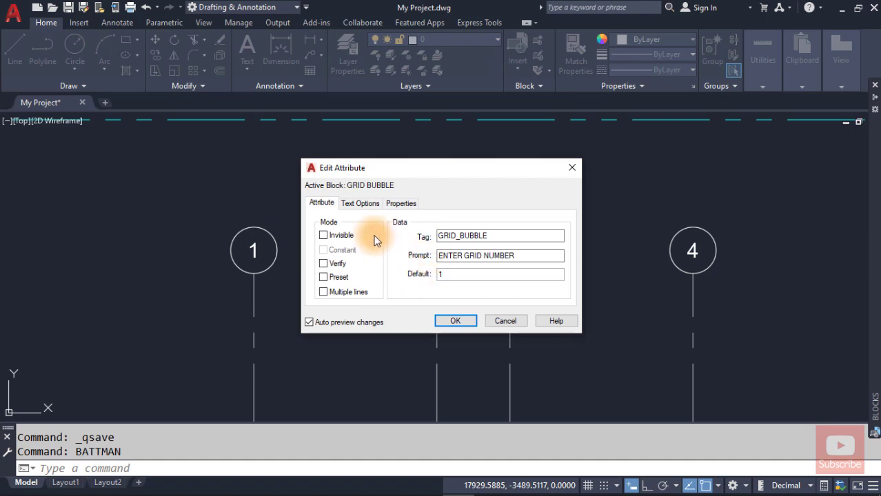
{"action": "left_click", "coordinate": [359, 204]}
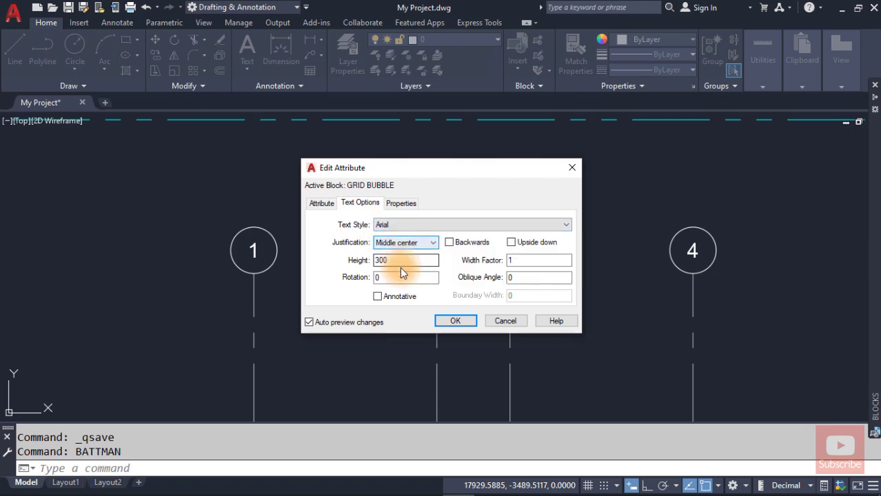
Set the GRID BUBBLE attribute's text color to Green and apply the change to all bubbles in the drawing.
{"action": "left_click", "coordinate": [401, 205]}
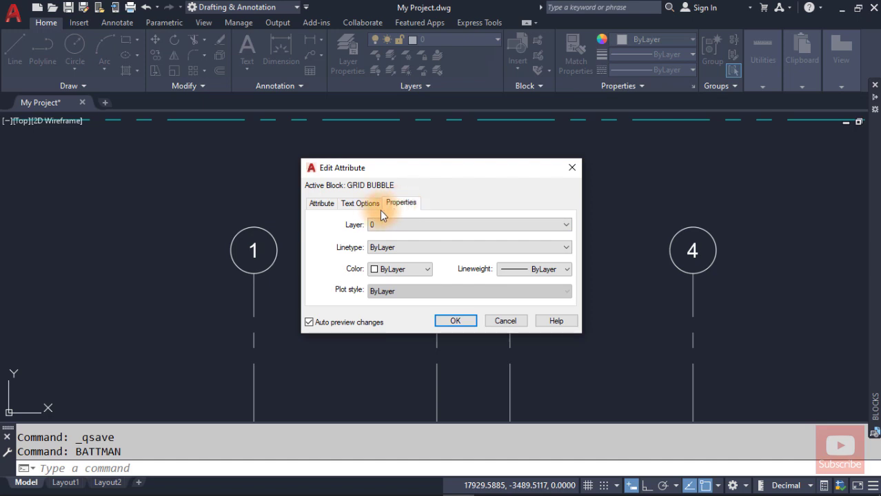
{"action": "left_click", "coordinate": [409, 271]}
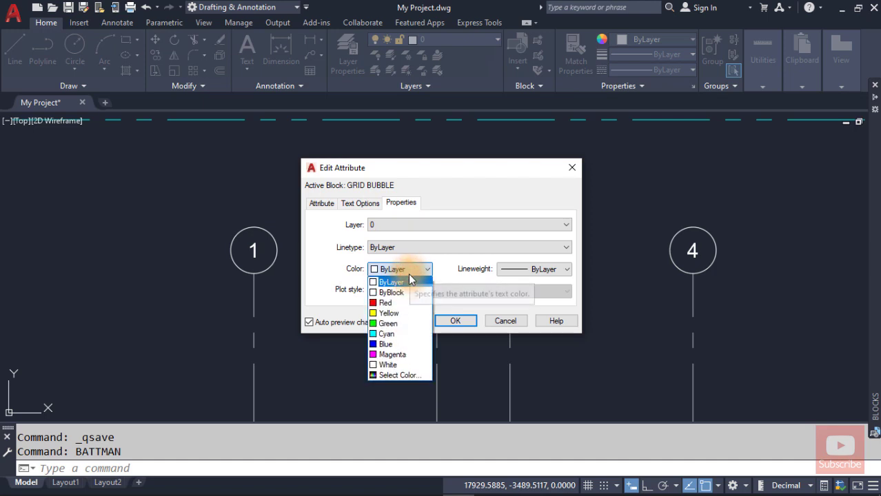
{"action": "left_click", "coordinate": [401, 324]}
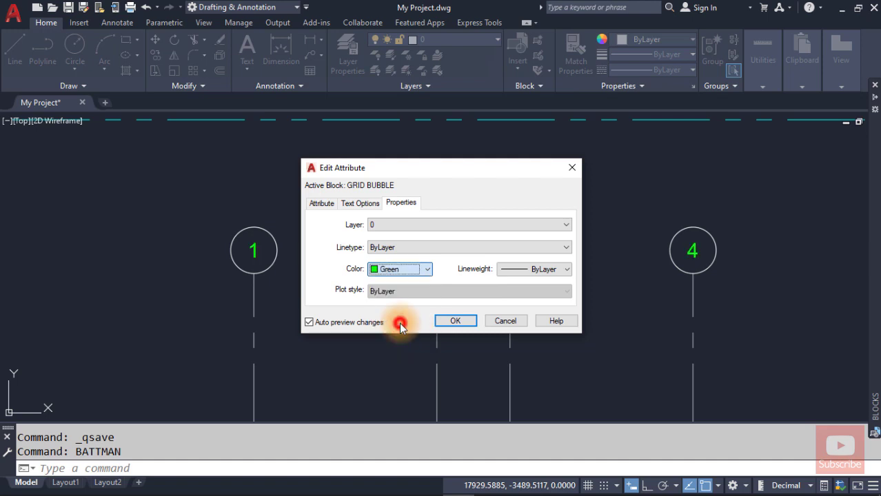
{"action": "left_click", "coordinate": [454, 322]}
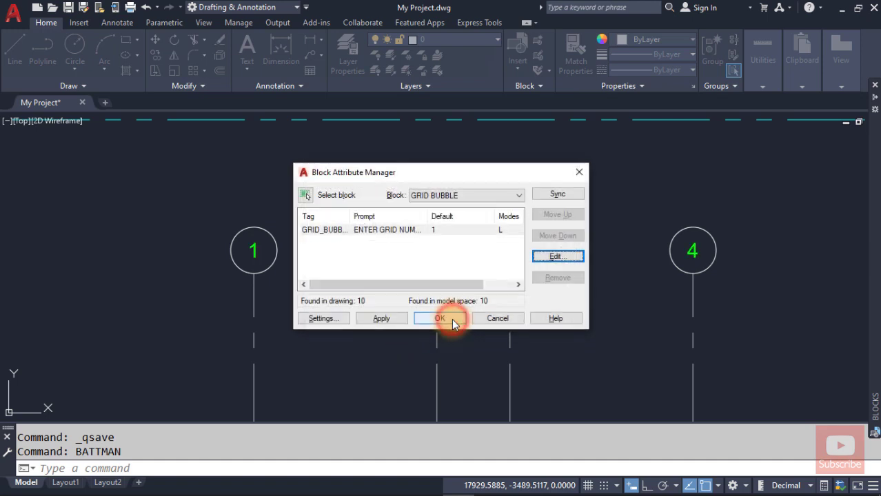
{"action": "left_click", "coordinate": [441, 319]}
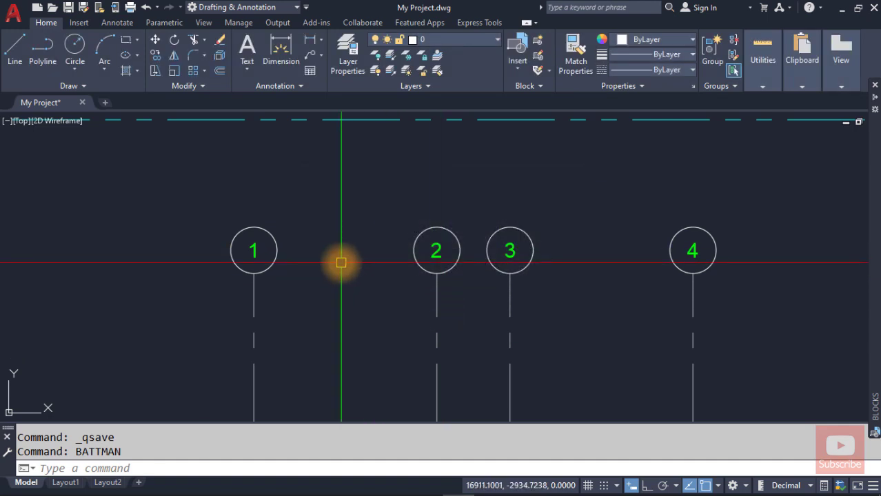
Check the lettered and numbered grid bubbles, fit the whole drawing in view, and save it.
{"action": "scroll", "coordinate": [313, 295], "scroll_direction": "down", "scroll_amount": 2}
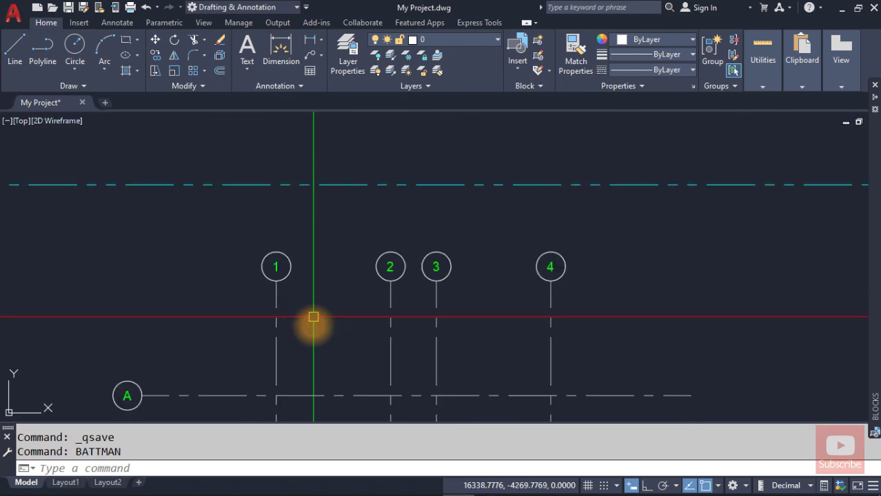
{"action": "mouse_move", "coordinate": [313, 318]}
{"action": "middle_mouse_down"}
{"action": "mouse_move", "coordinate": [347, 279]}
{"action": "mouse_move", "coordinate": [330, 286]}
{"action": "mouse_move", "coordinate": [354, 279]}
{"action": "mouse_move", "coordinate": [345, 310]}
{"action": "mouse_move", "coordinate": [358, 268]}
{"action": "middle_mouse_up"}
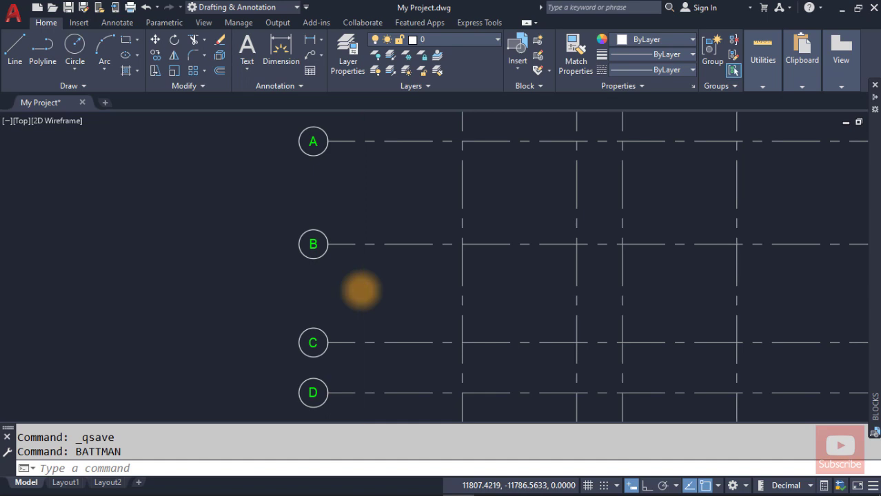
{"action": "middle_click", "coordinate": [360, 288]}
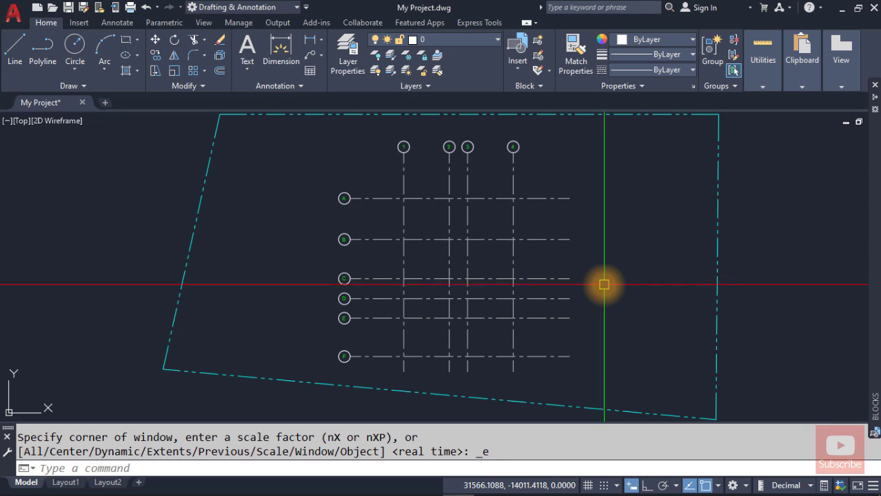
{"action": "key", "text": "ctrl+s"}
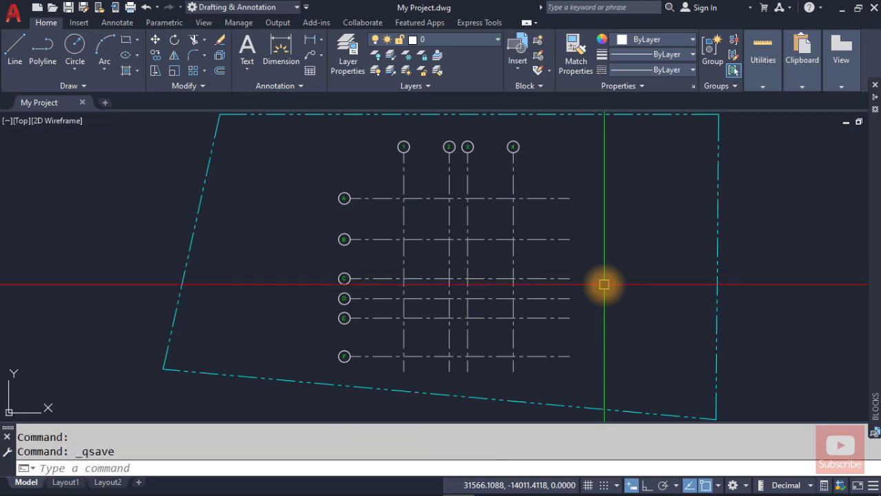